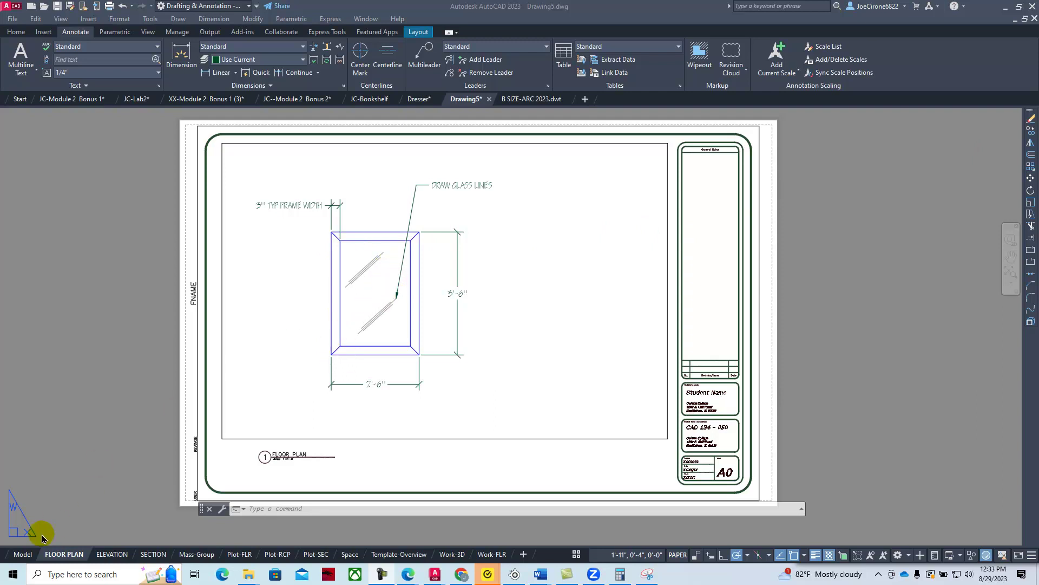
Switch from the FLOOR PLAN layout to model space and make the Furniture layer current
mouse_move(20, 556)
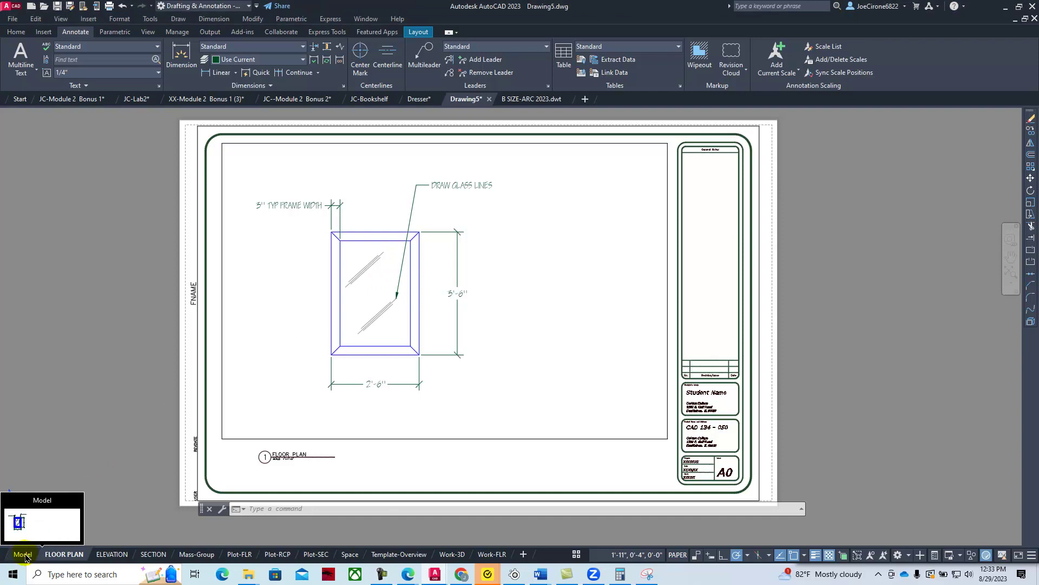
click(24, 555)
middle_drag(108, 213, 208, 232)
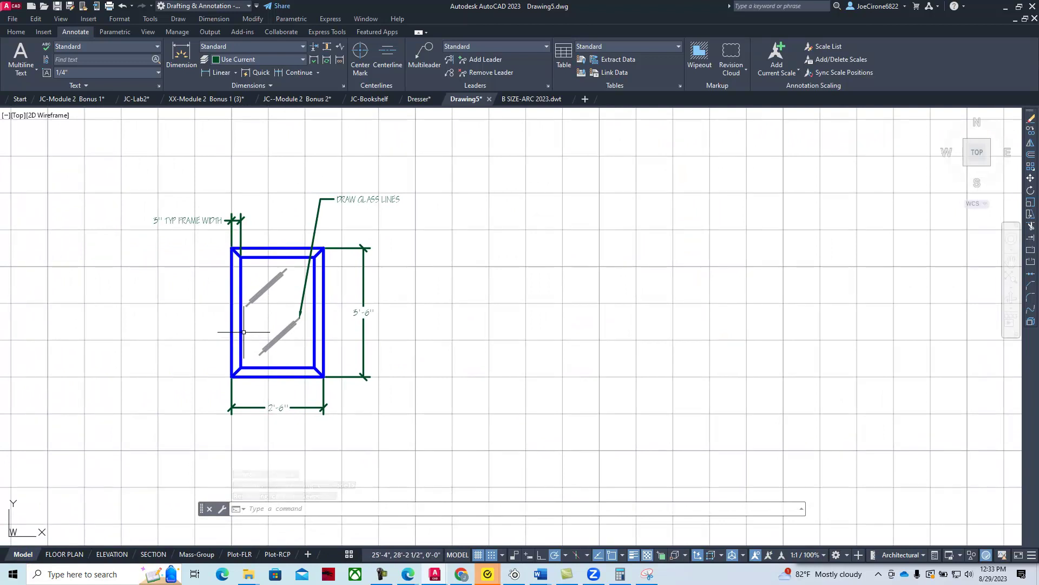
click(15, 32)
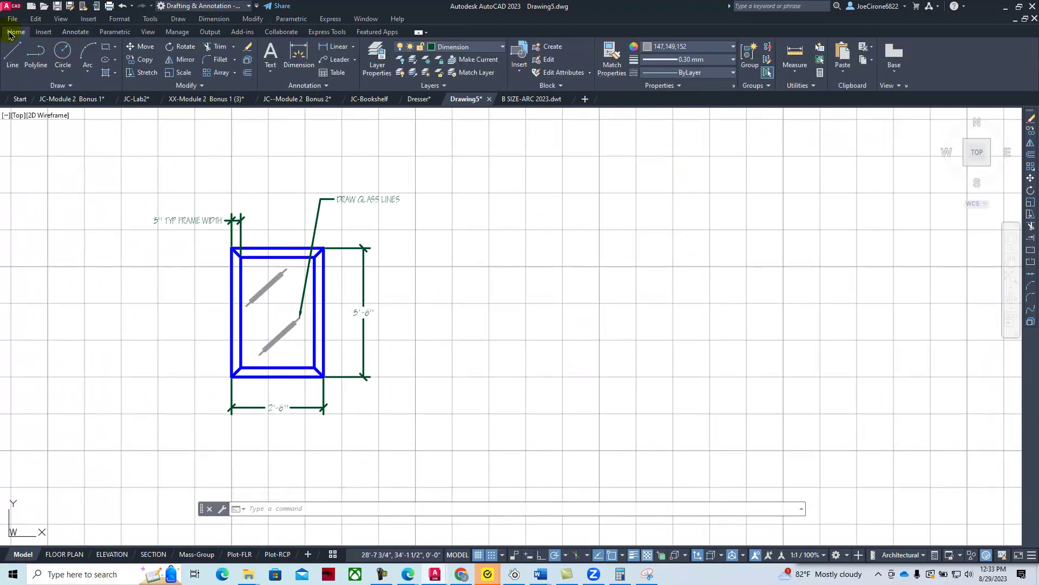
click(503, 50)
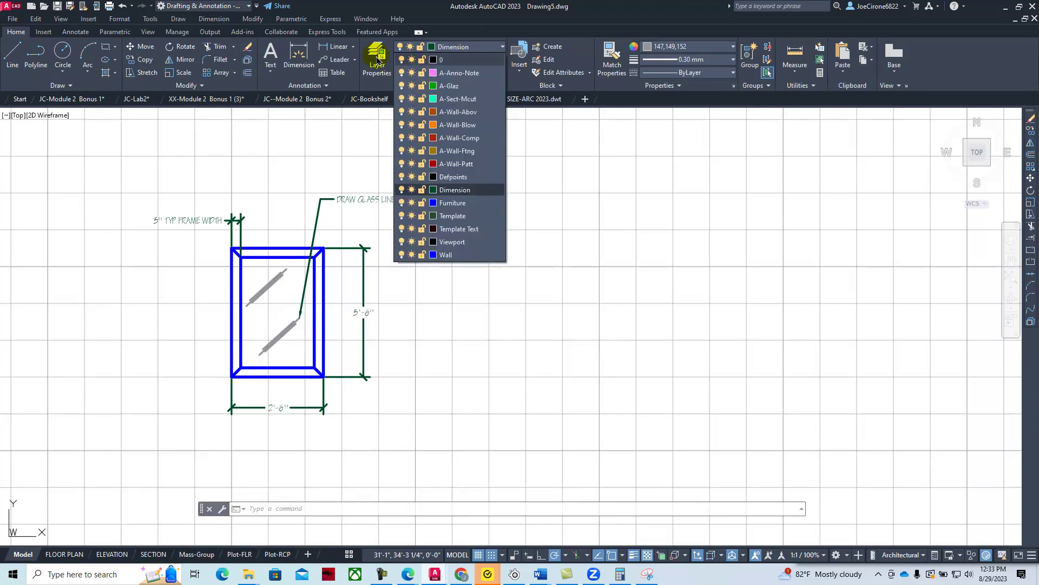
click(457, 203)
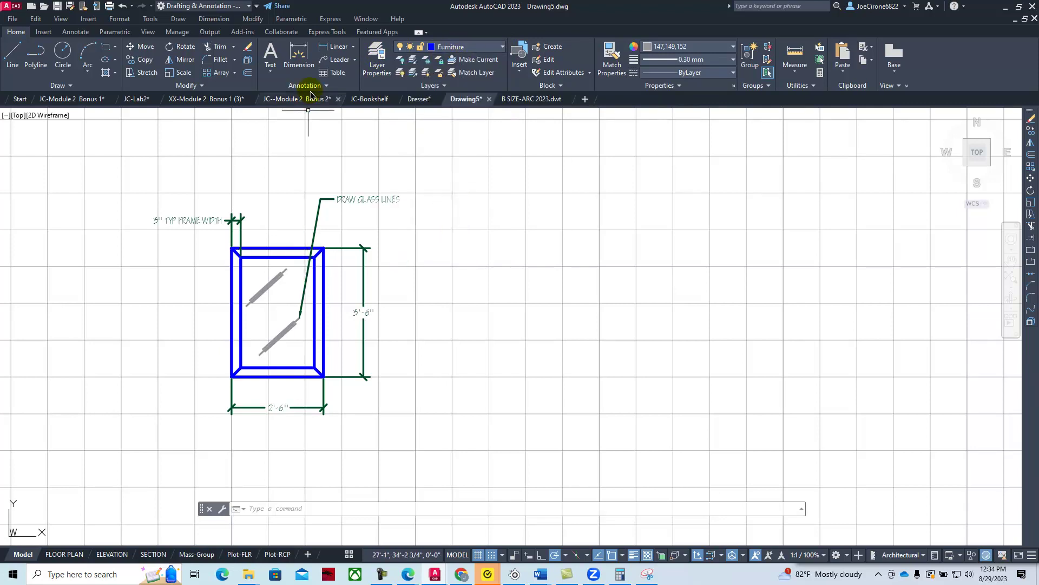
Create a new layer named 3D based on the Furniture layer
click(375, 59)
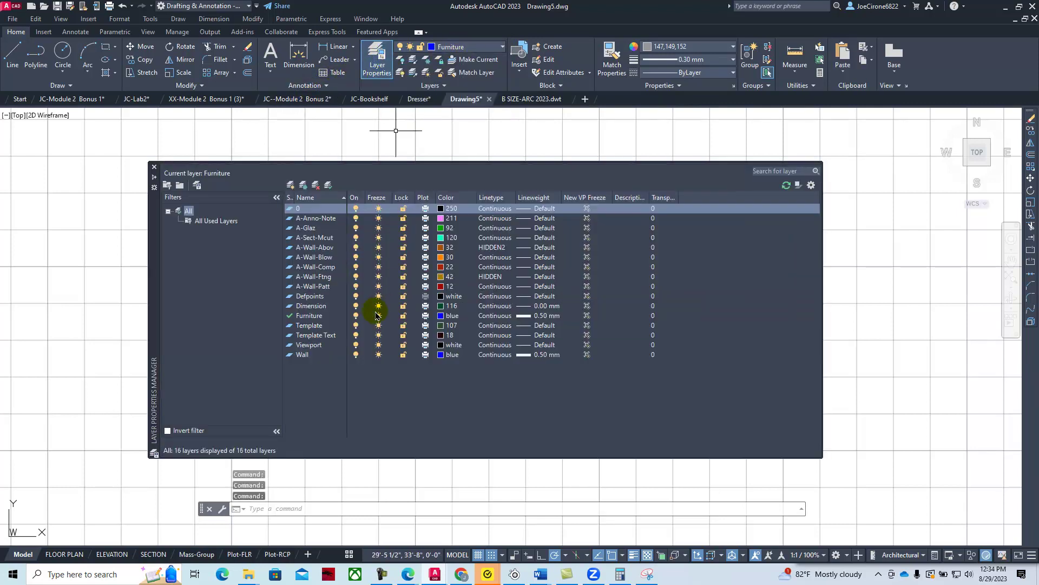
click(313, 320)
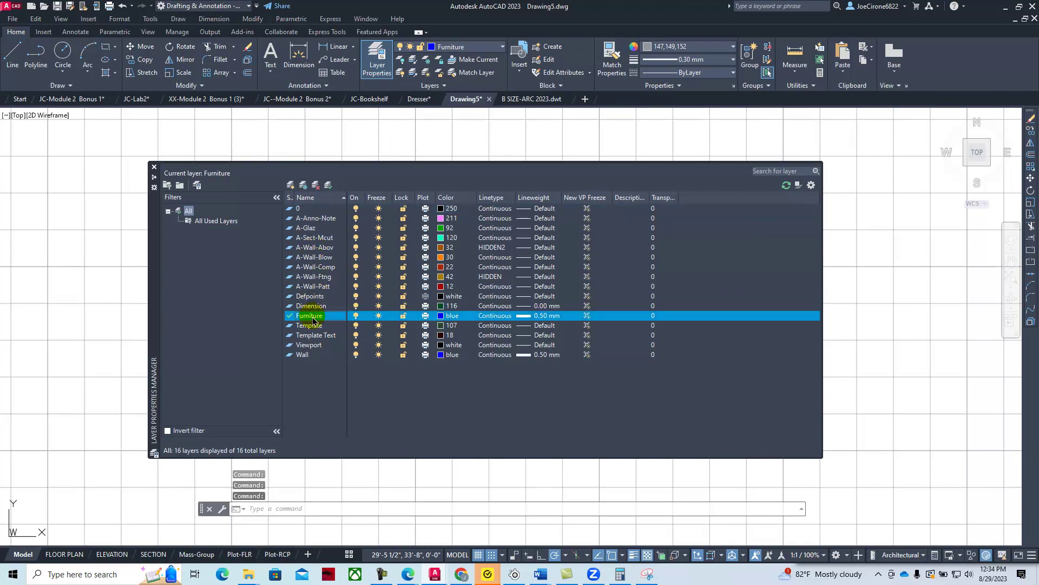
click(291, 186)
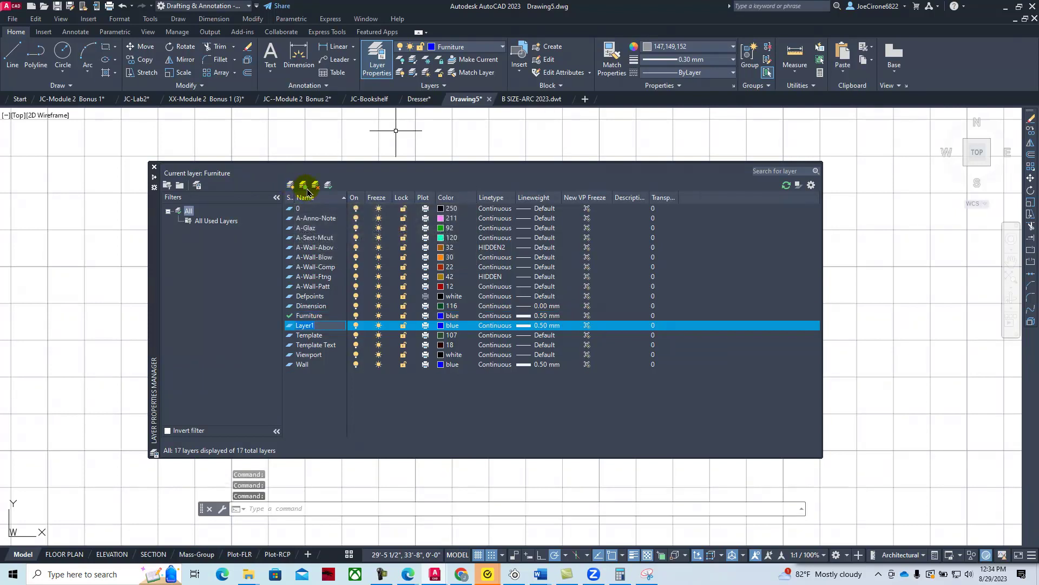
text(3D)
key(Return)
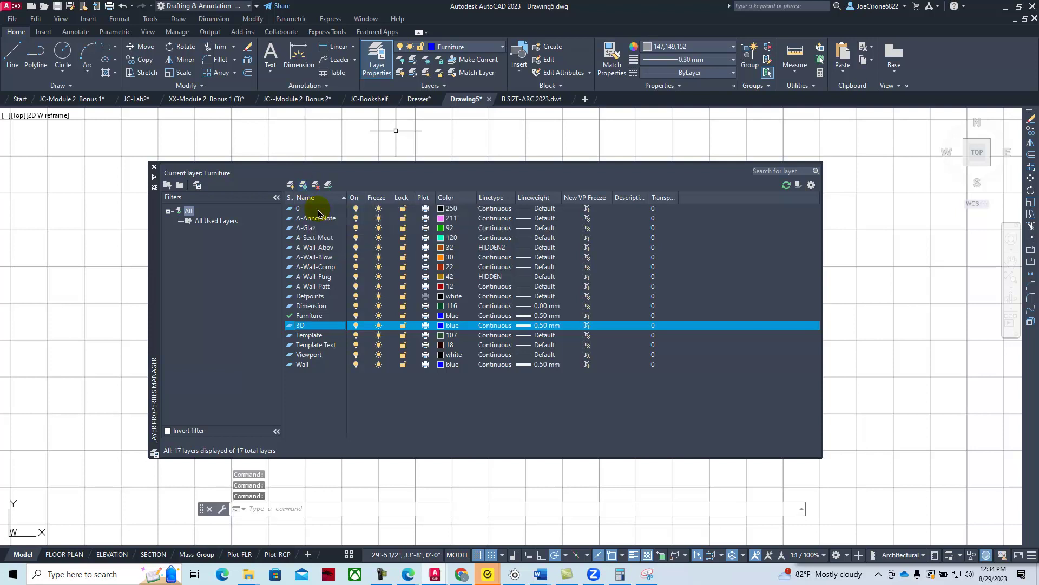
Set the 3D layer's color to index 44 and make that layer current
click(443, 329)
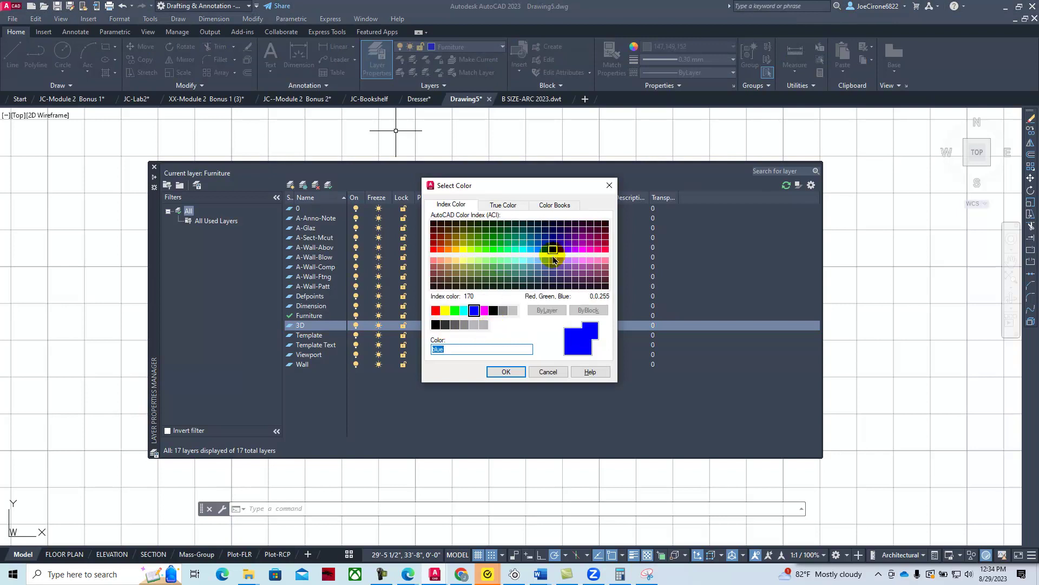
click(458, 238)
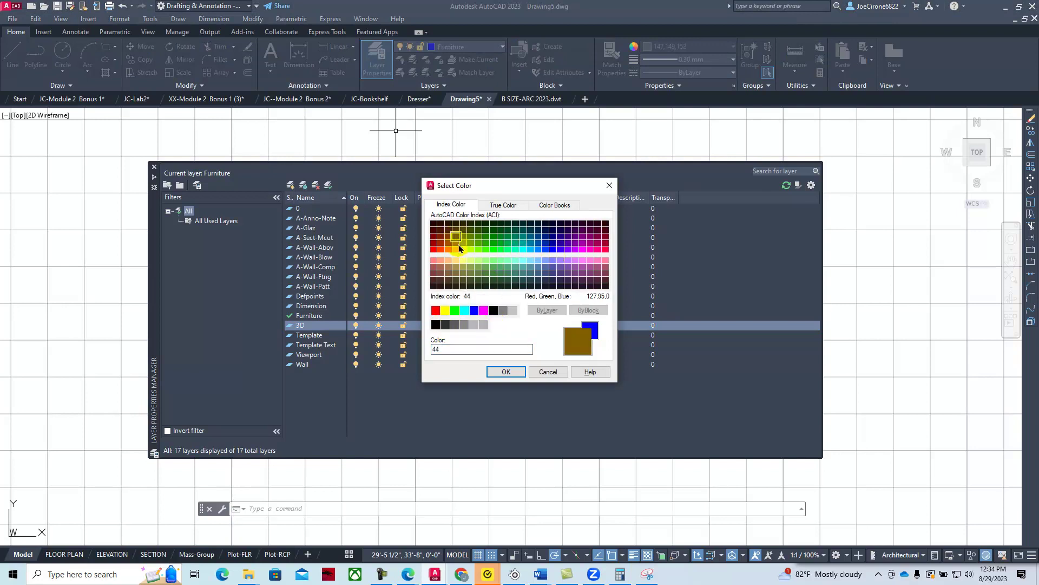
click(497, 372)
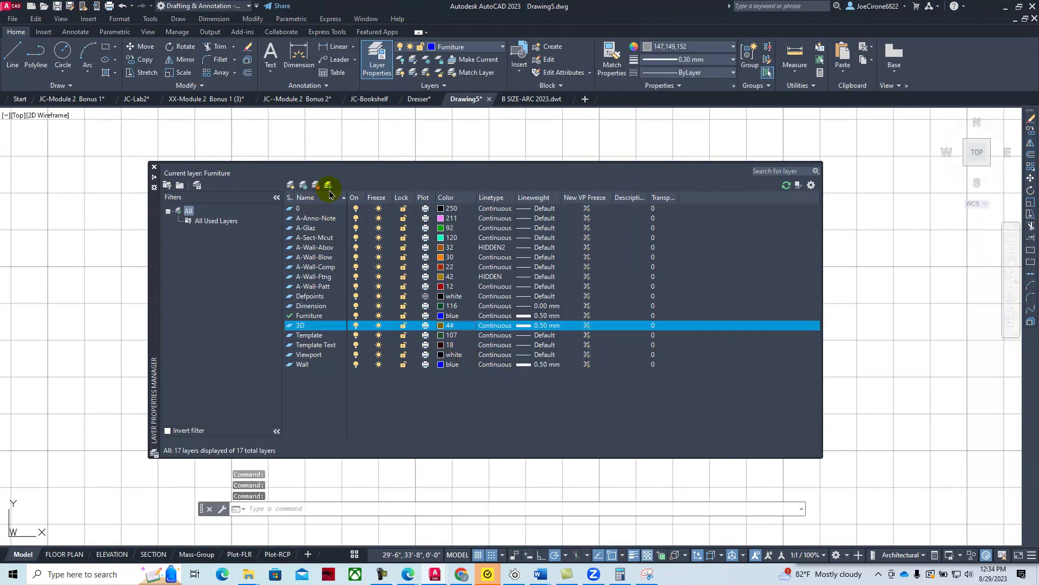
click(154, 169)
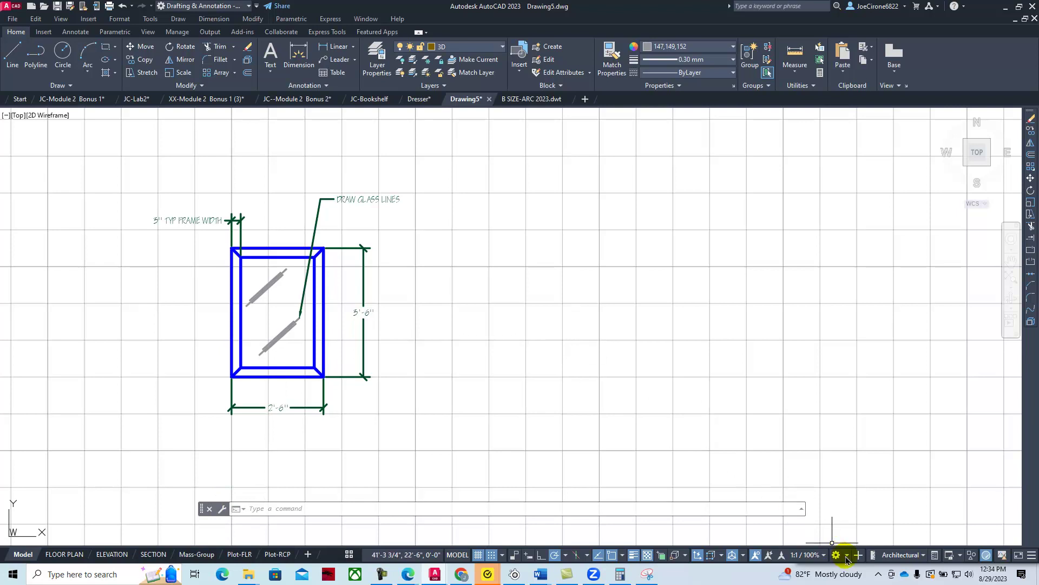
Copy the entire glass frame drawing with its annotations about 13'-6" horizontally to the right of the original
click(142, 60)
click(119, 144)
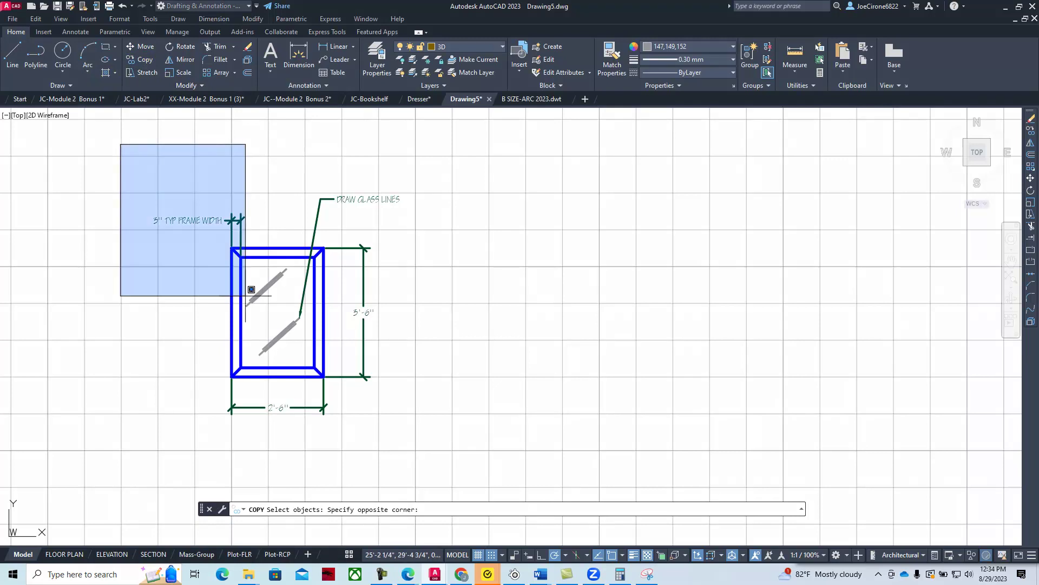
click(445, 485)
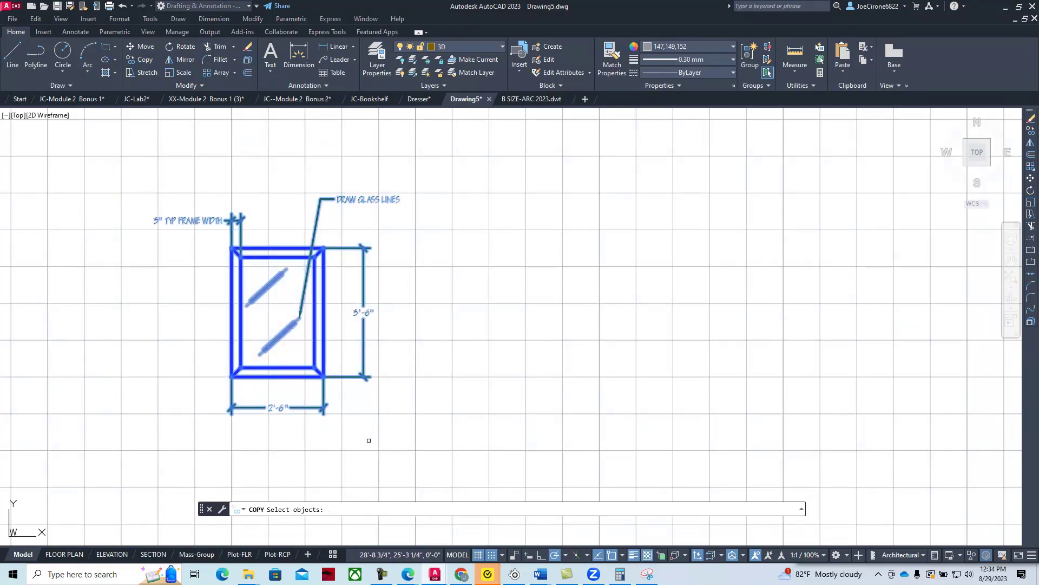
key(Return)
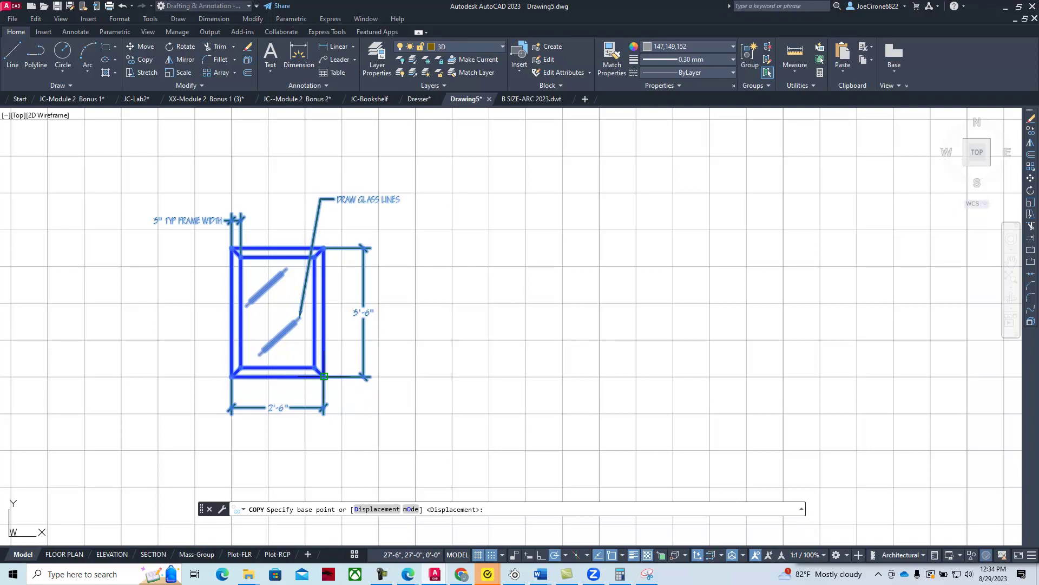
click(324, 377)
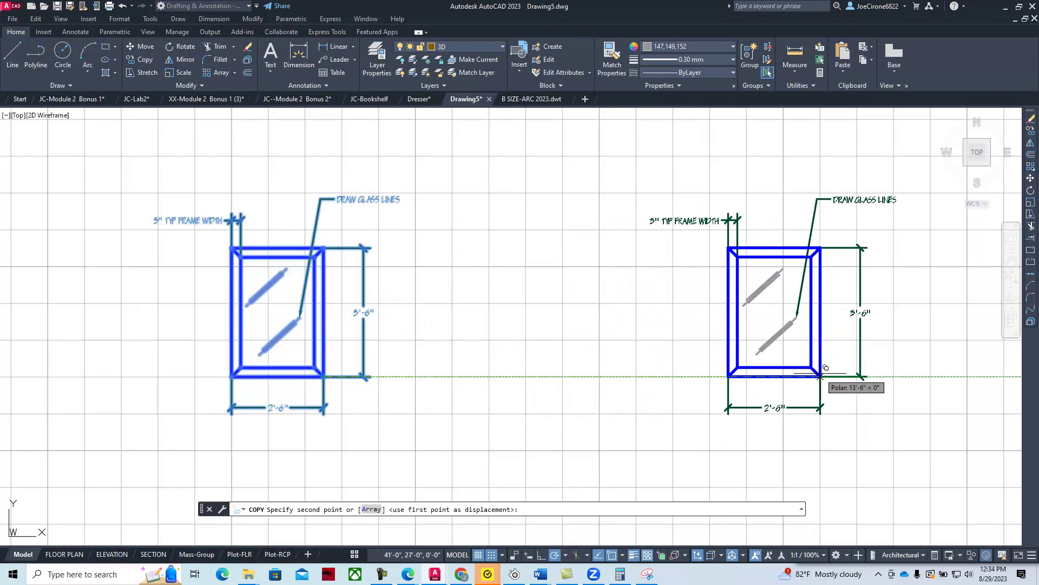
click(821, 375)
key(Return)
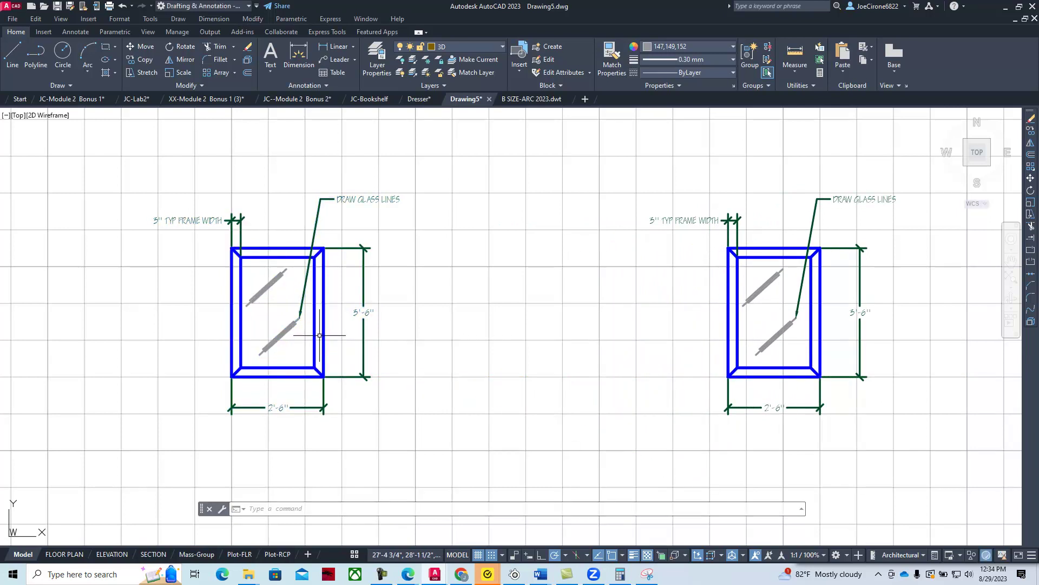
Delete all dimensions, the frame width note and the glass lines leader from the copied frame
click(900, 174)
click(699, 227)
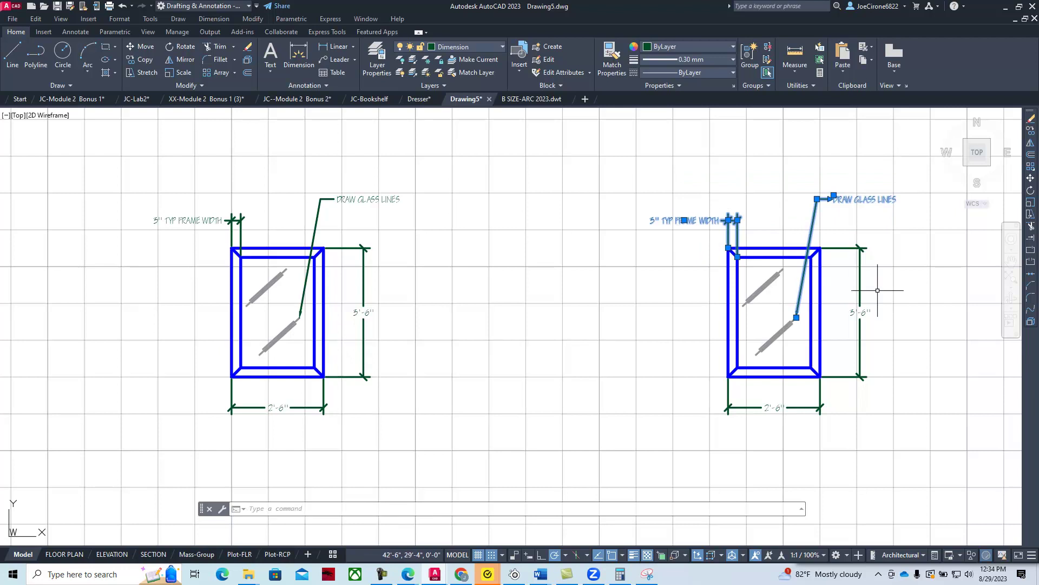
click(888, 230)
click(855, 409)
click(854, 395)
click(730, 448)
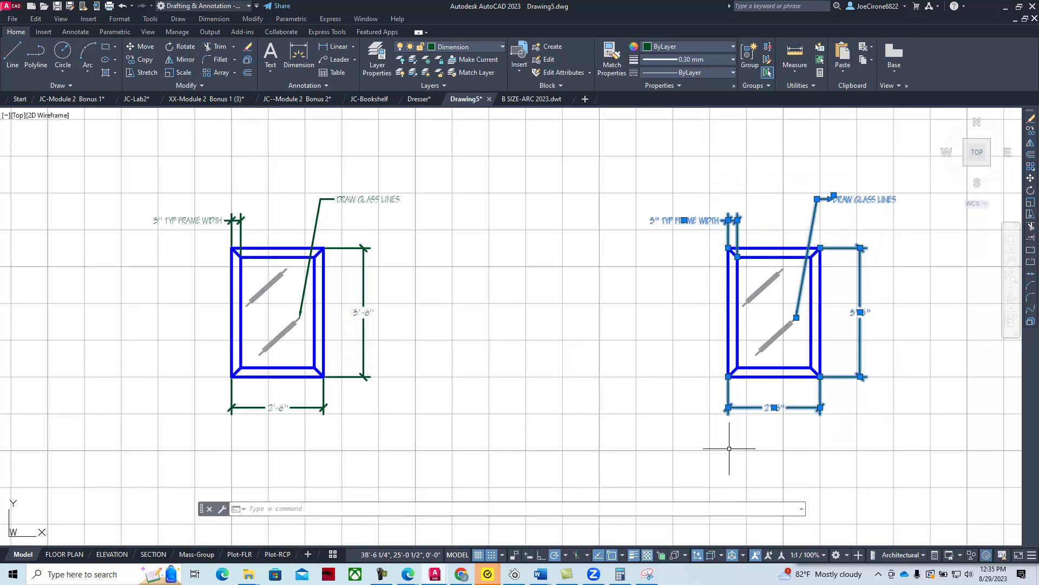
click(248, 49)
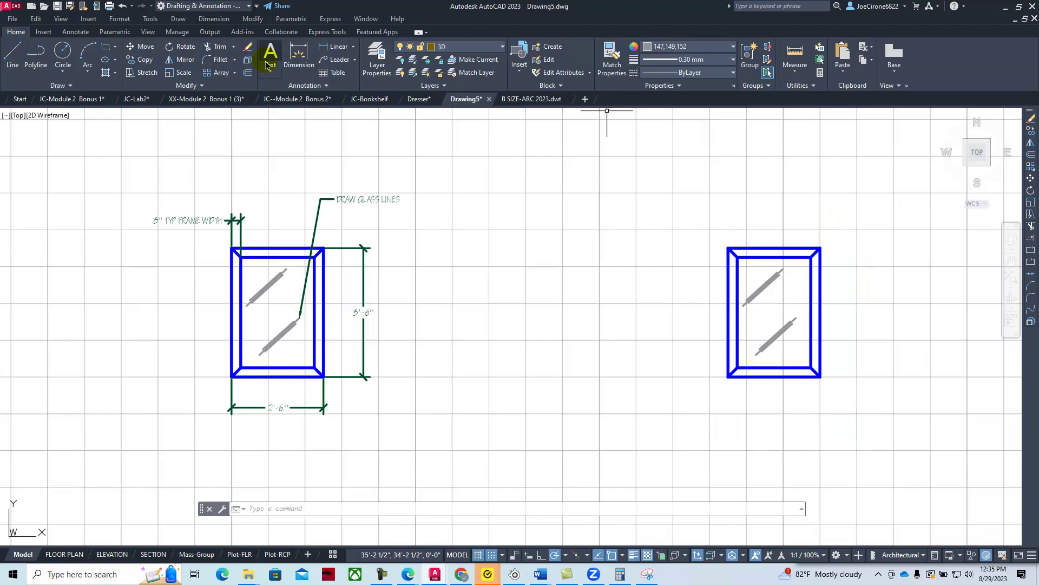
Switch to the 3D Modeling workspace and show the menu bar
click(847, 556)
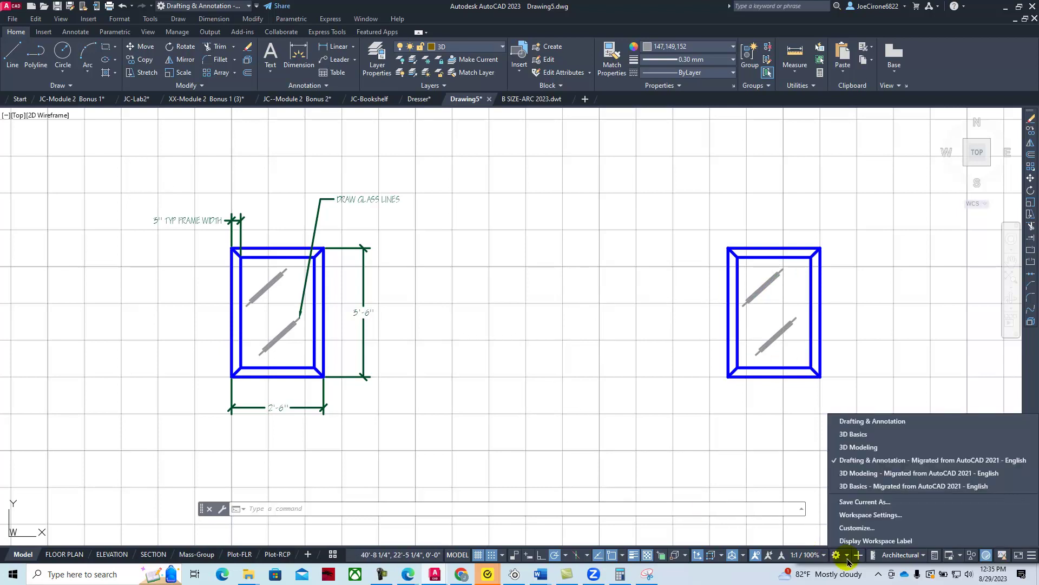
click(854, 448)
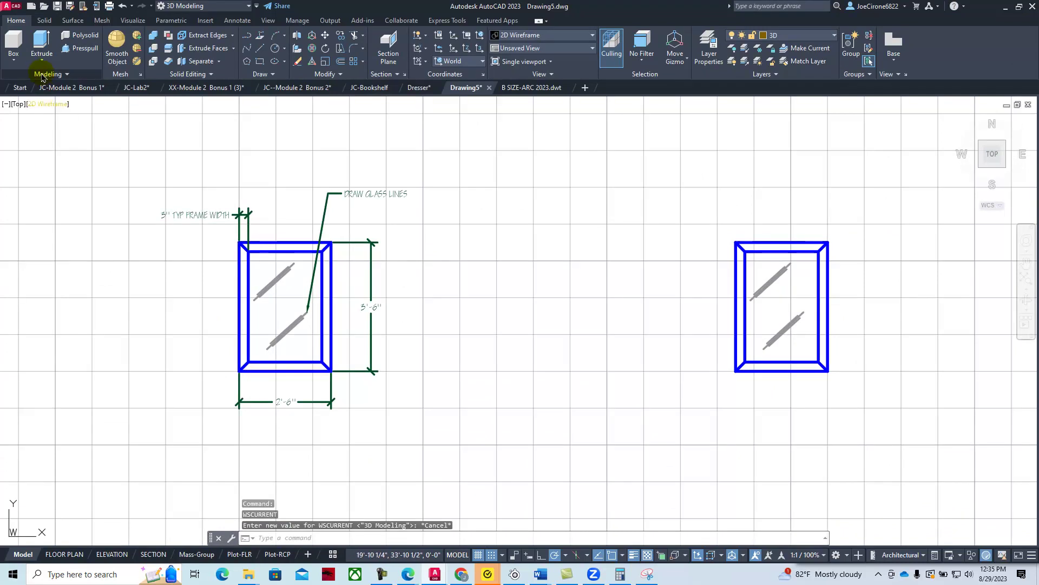
click(256, 7)
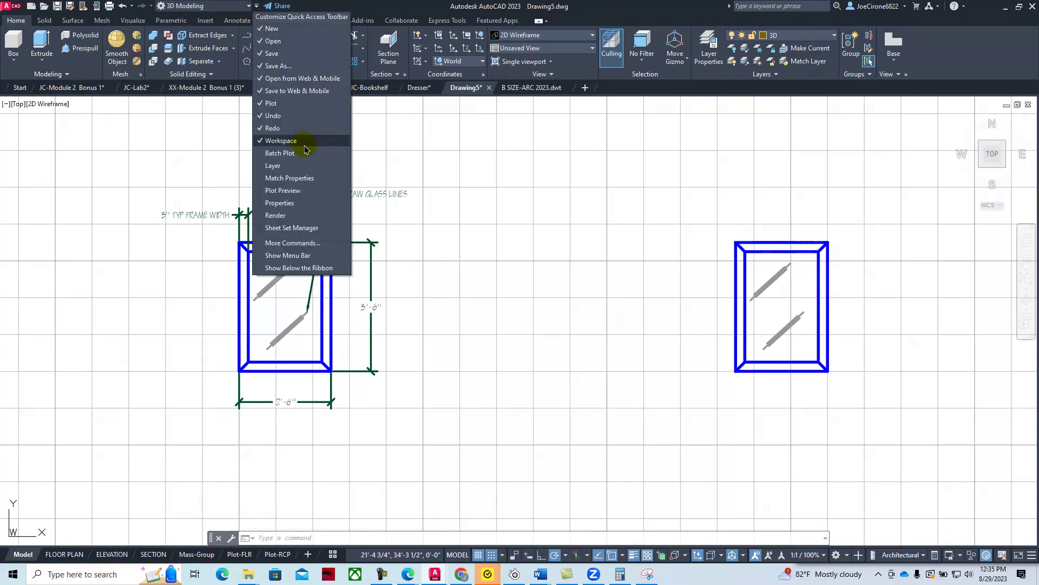
click(296, 256)
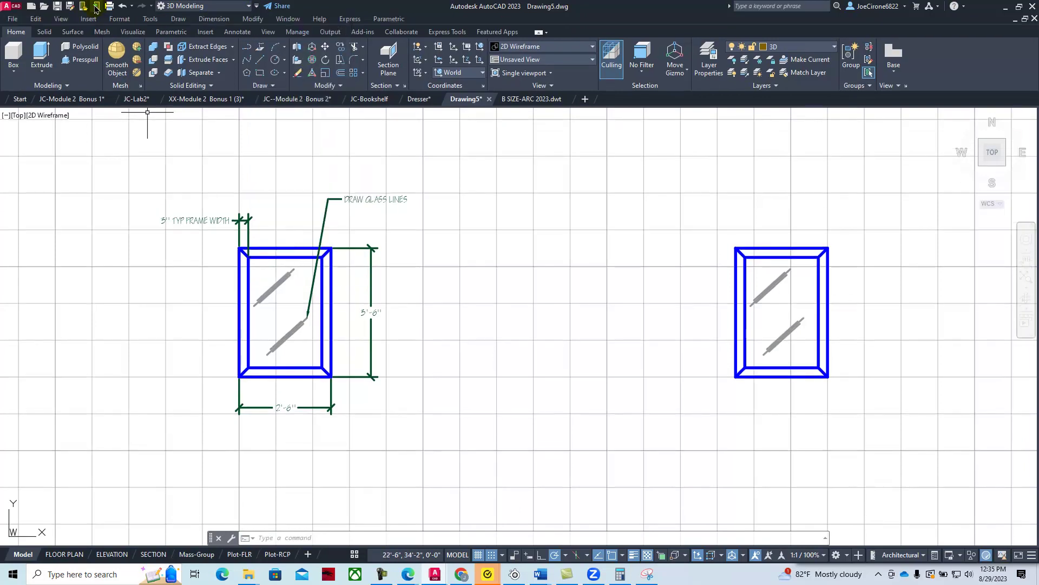
Set the model view to SE Isometric
click(59, 20)
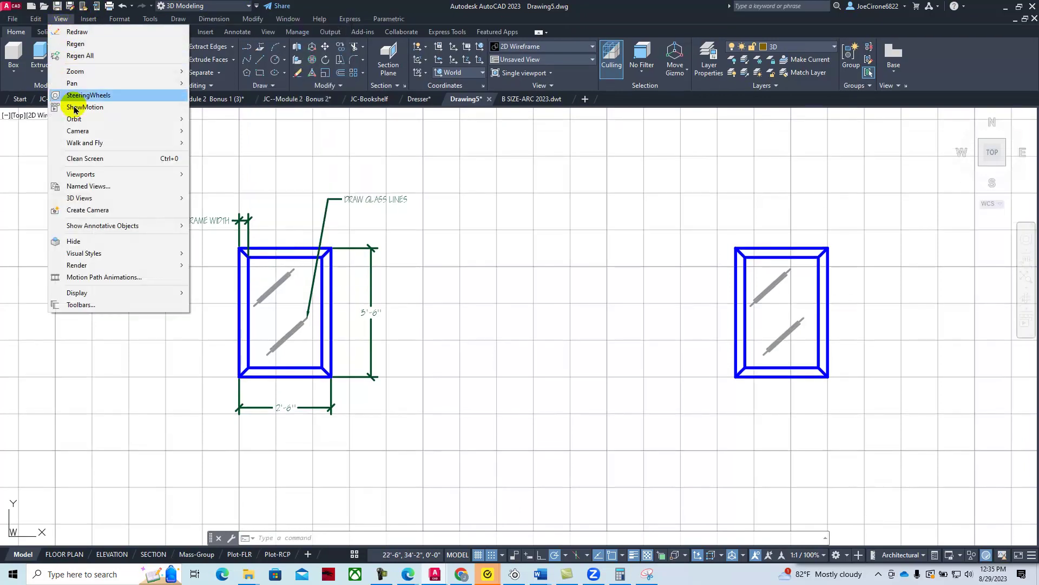
mouse_move(87, 199)
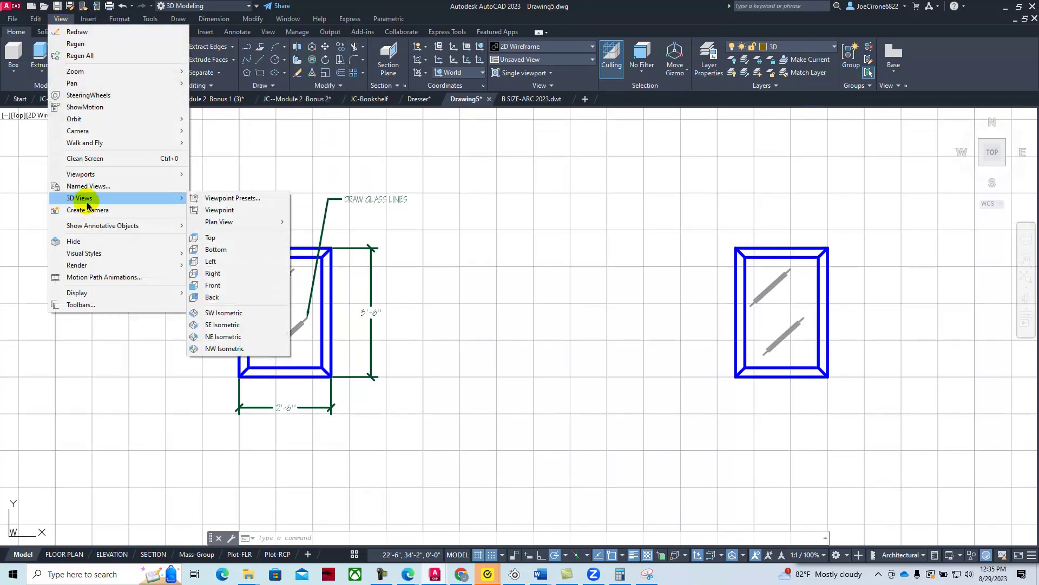
click(222, 327)
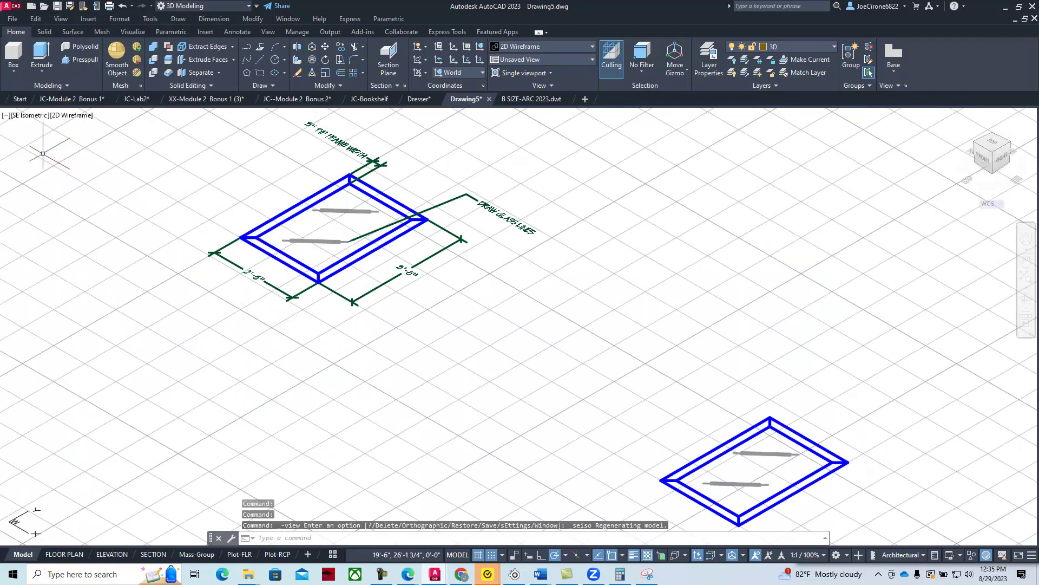
click(31, 116)
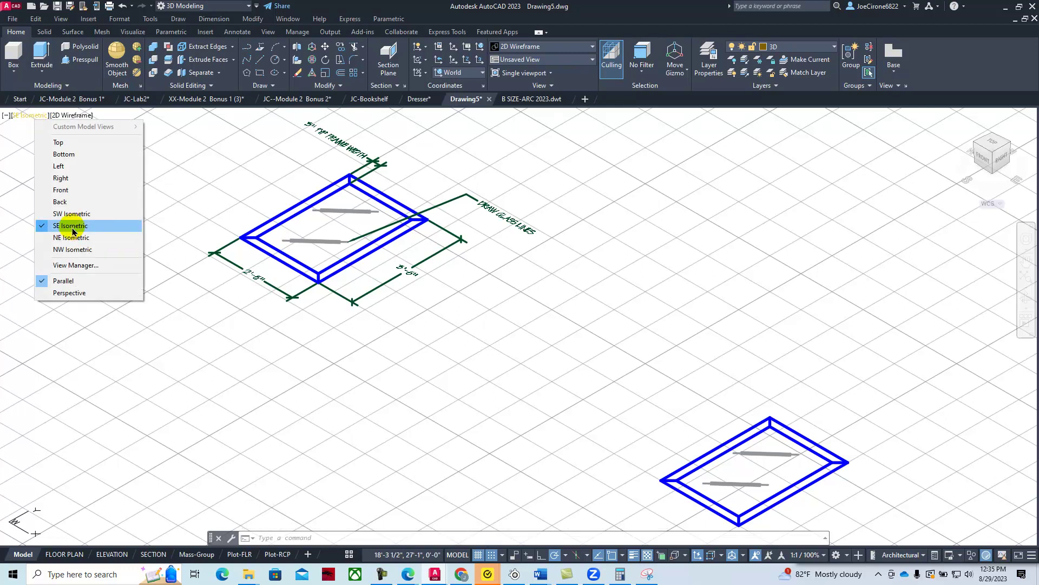
click(72, 227)
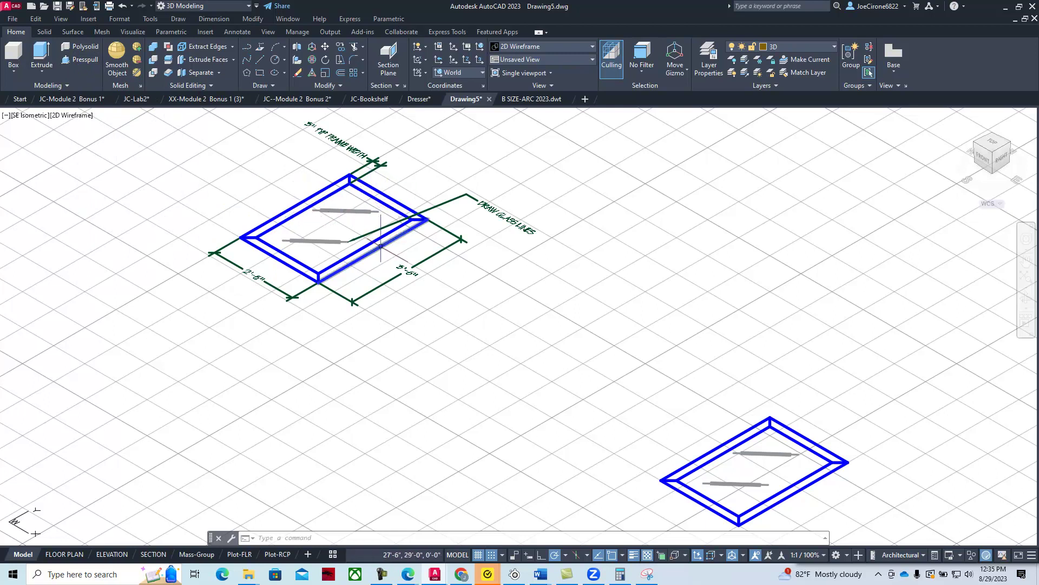
Extrude the right long member of the copied frame to a height of .5 with Presspull
mouse_move(707, 413)
middle_down()
mouse_move(420, 276)
mouse_move(395, 277)
middle_up()
scroll(432, 295, up, 2)
scroll(433, 295, up, 2)
middle_drag(488, 343, 481, 279)
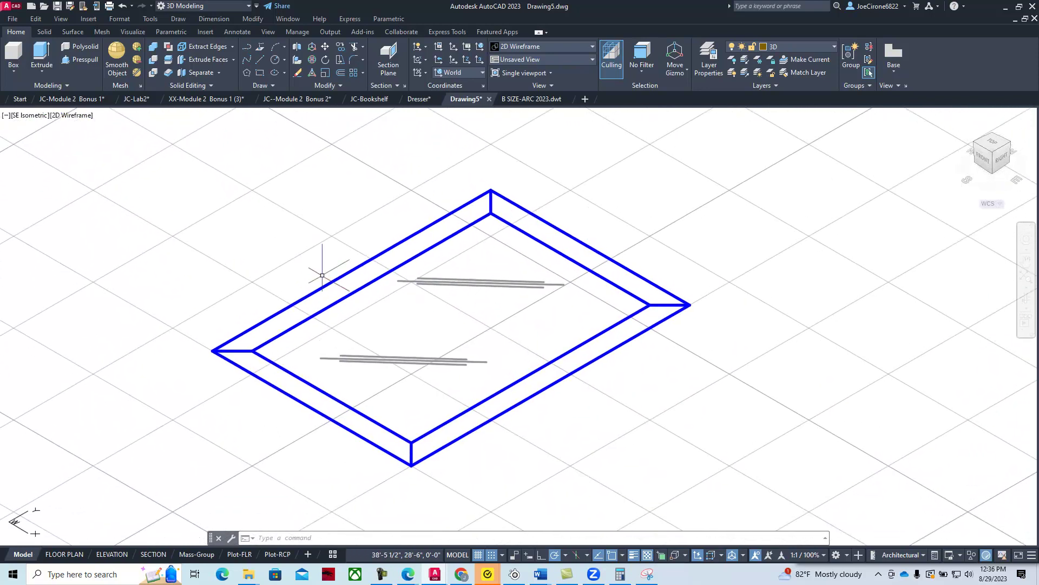
click(77, 65)
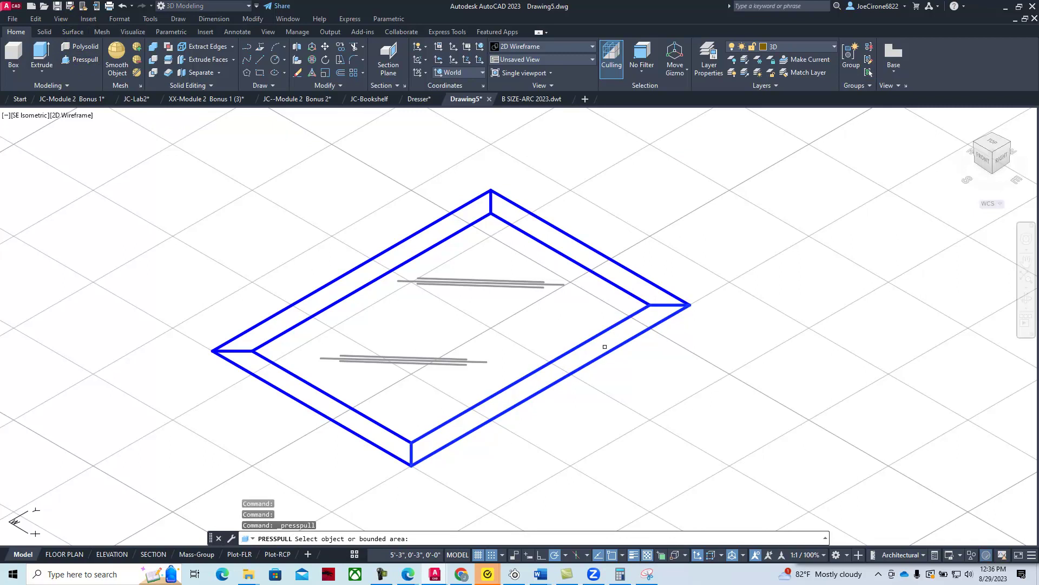
click(632, 331)
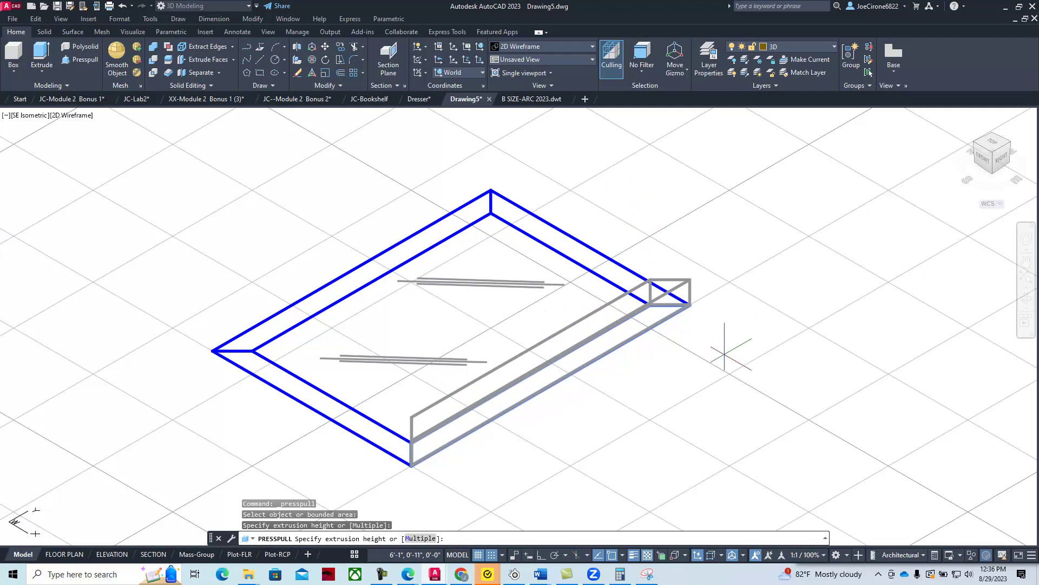
text(.5)
key(Return)
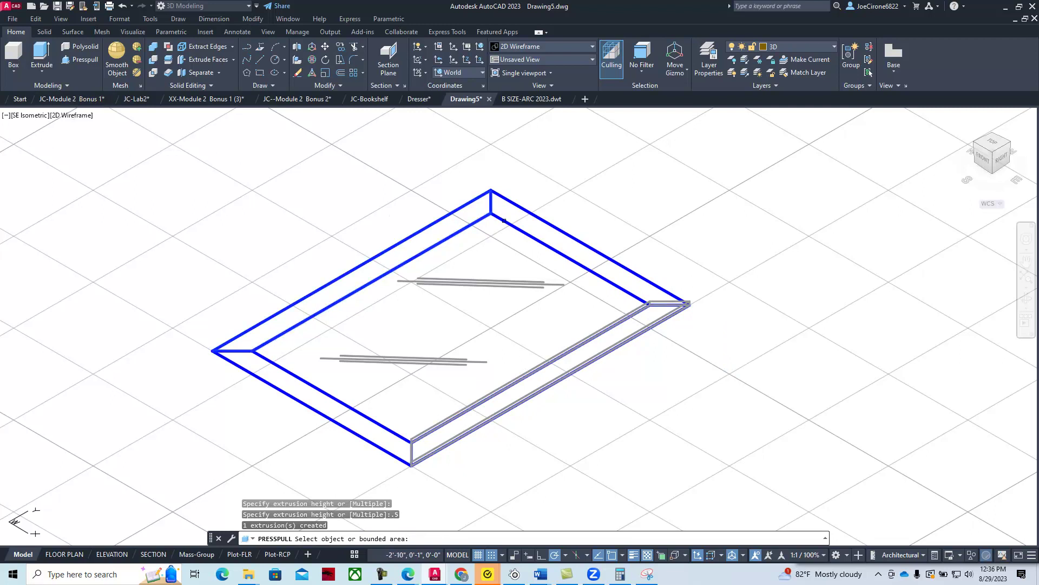
key(Return)
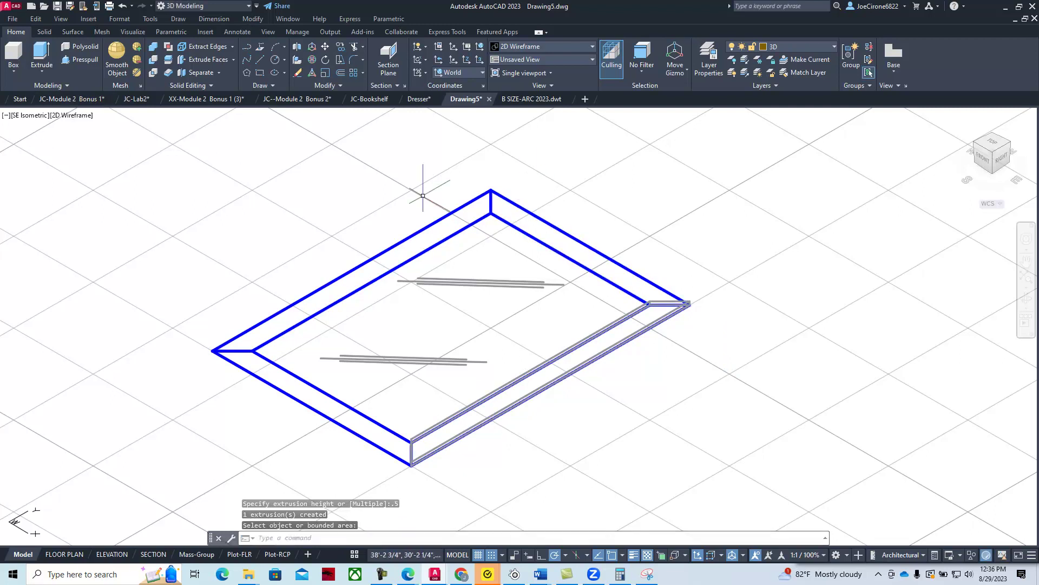
Set the visual style to Conceptual and extrude the remaining three frame members to a height of .5 with Presspull
click(72, 116)
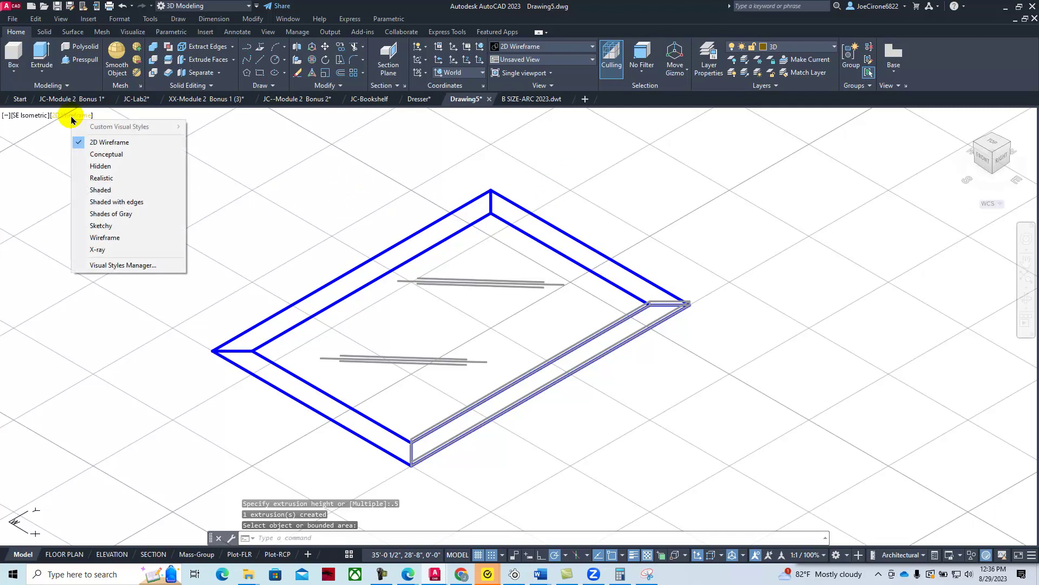
click(98, 155)
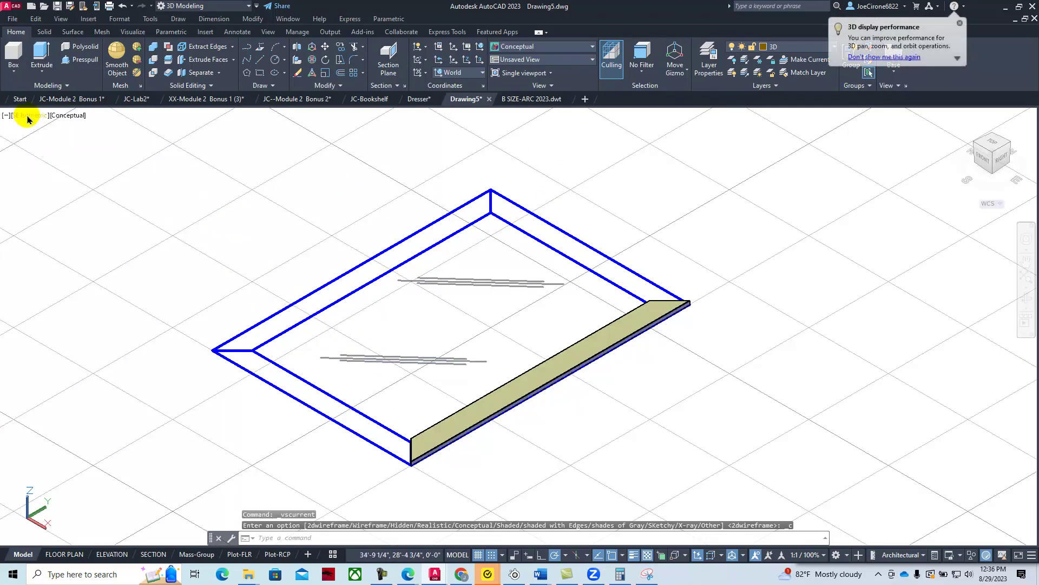
click(77, 60)
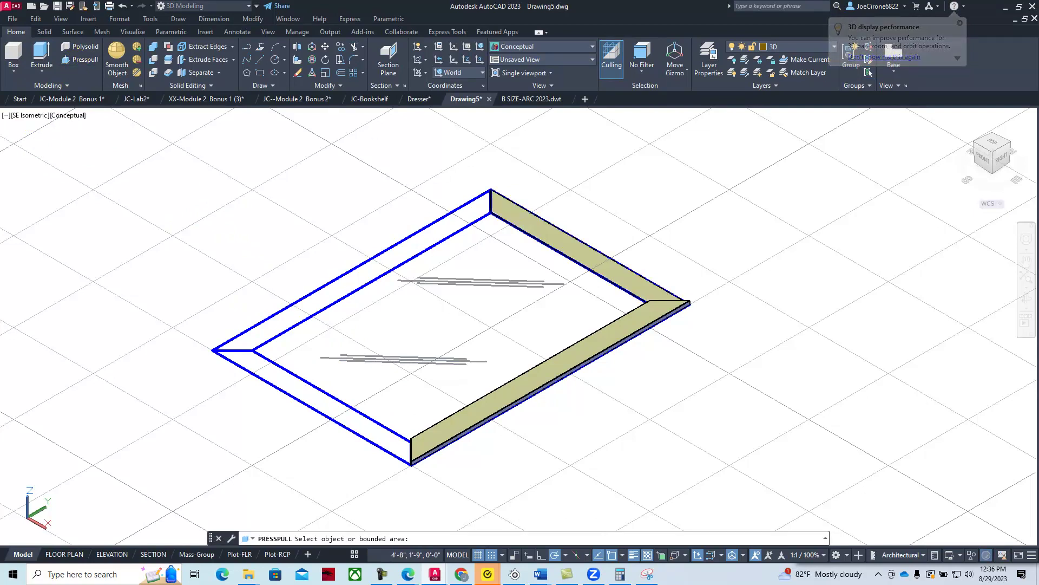
click(561, 243)
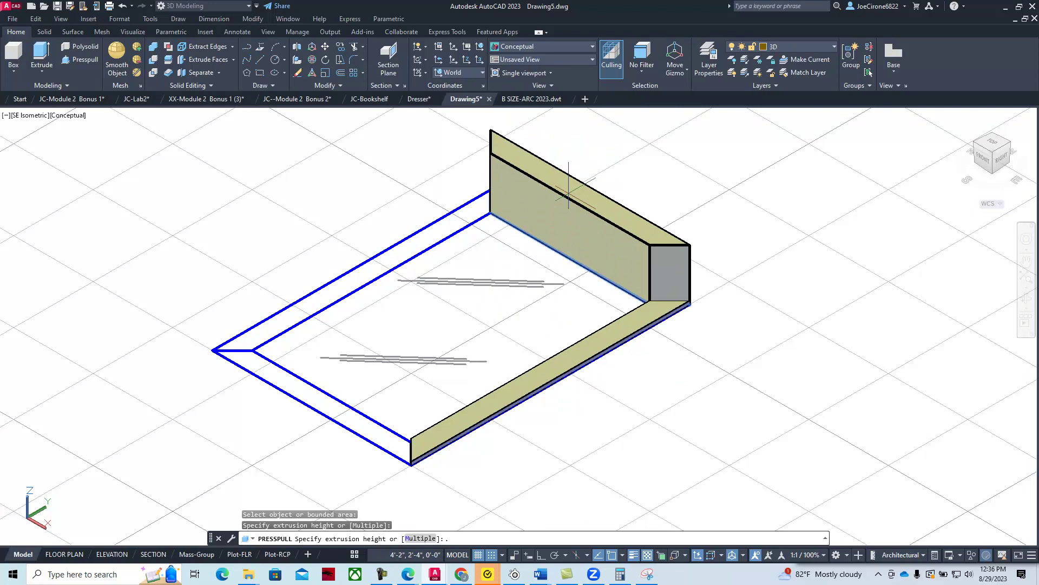
key(Return)
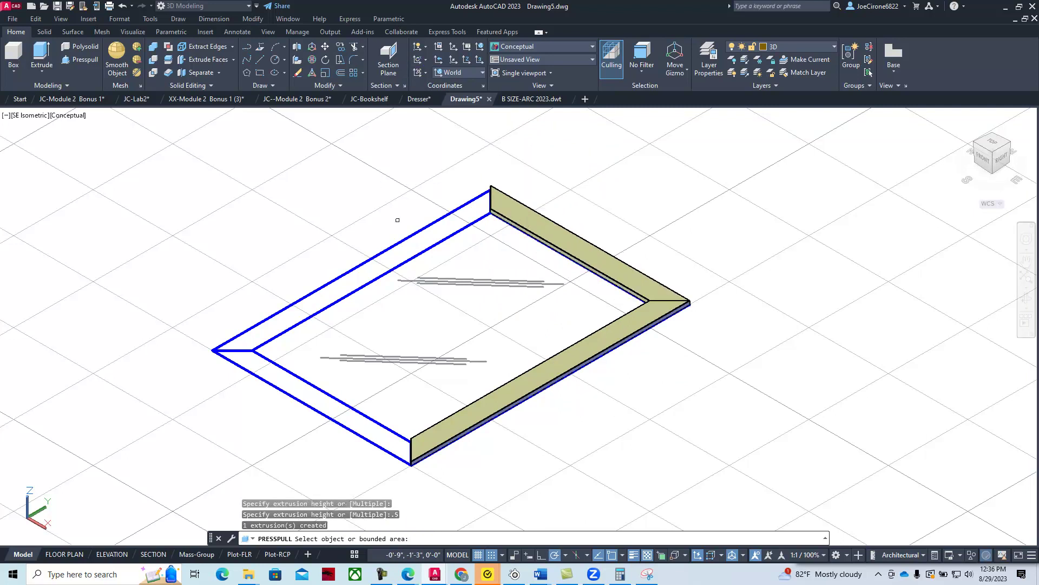
click(417, 236)
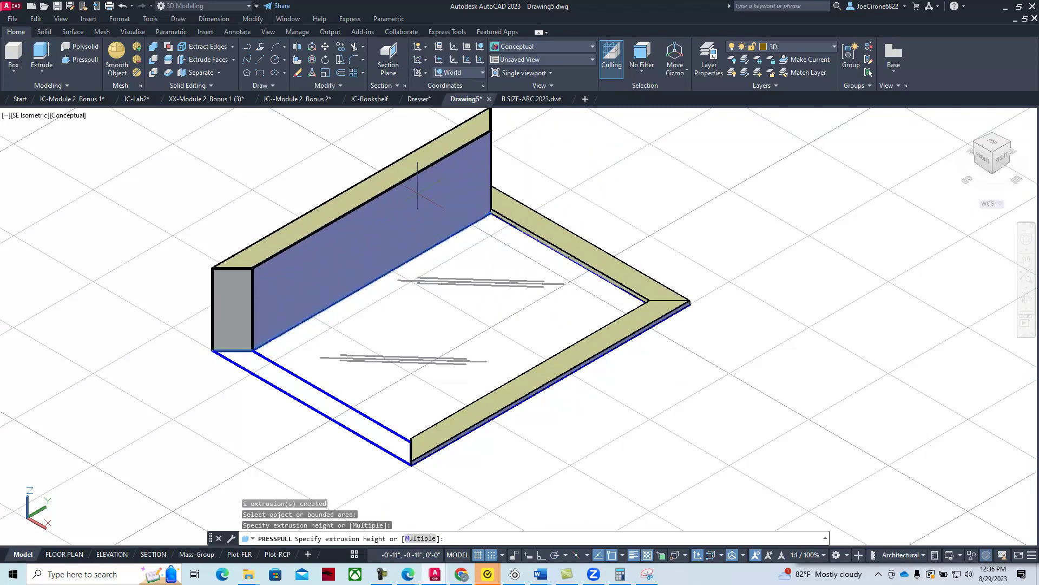
text(.5)
key(Return)
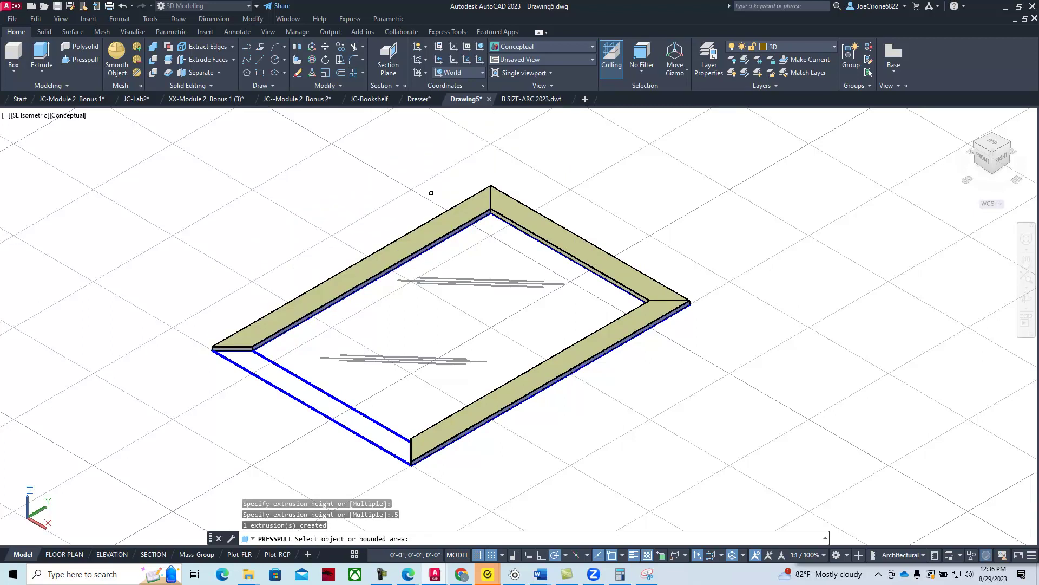
click(285, 319)
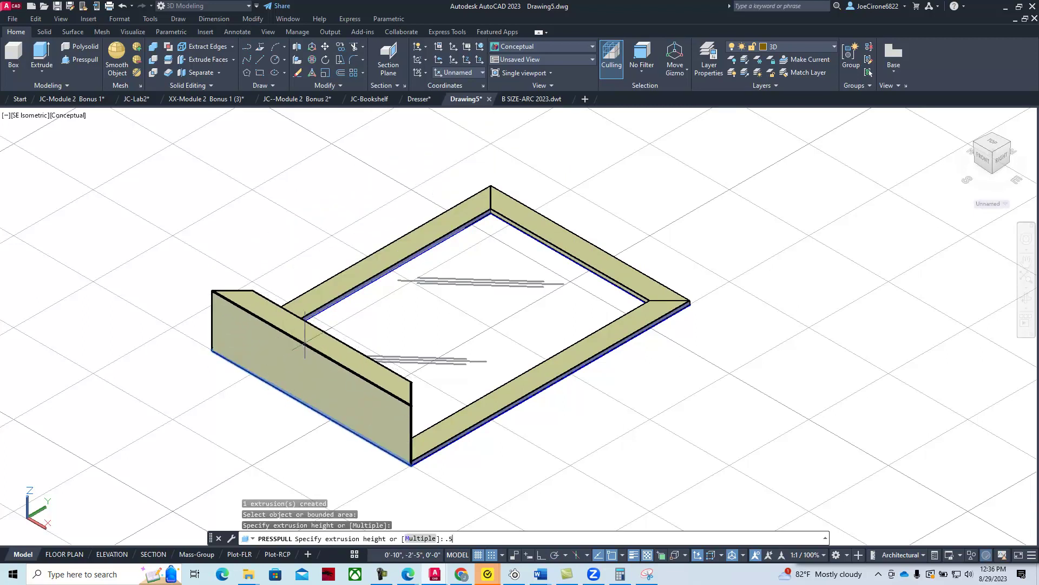
key(Return)
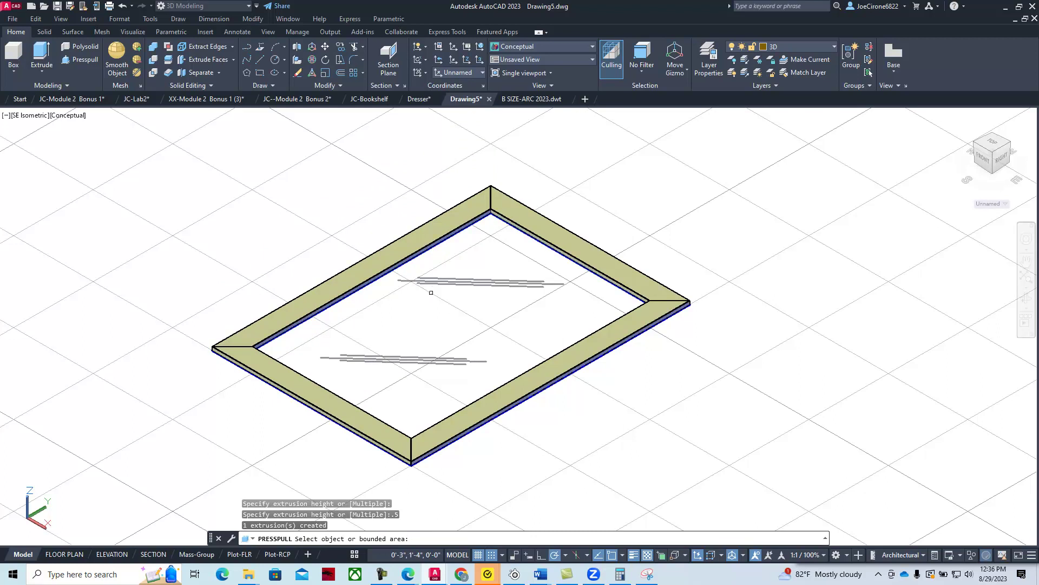
key(Return)
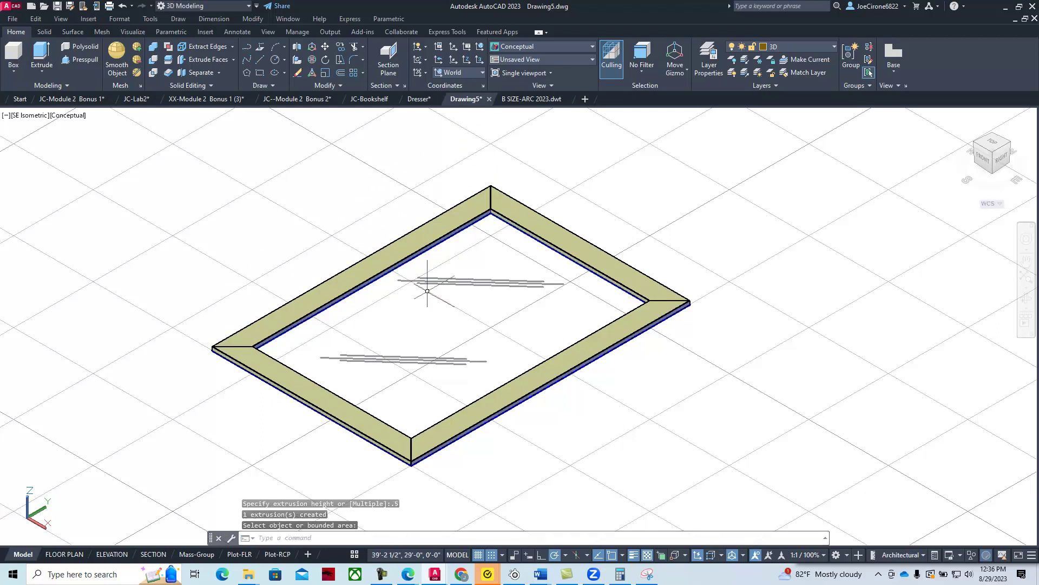
click(827, 51)
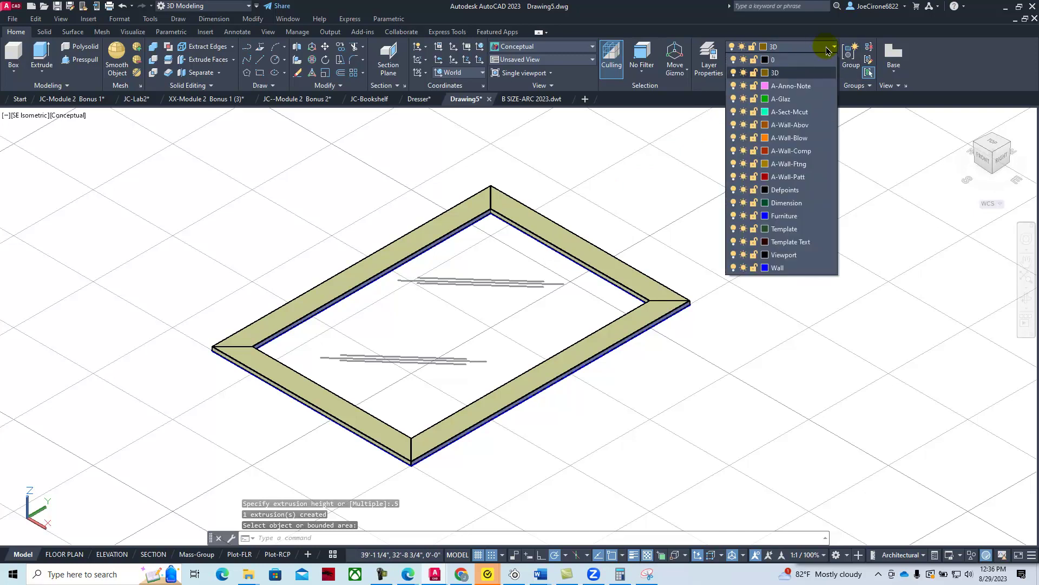
click(827, 51)
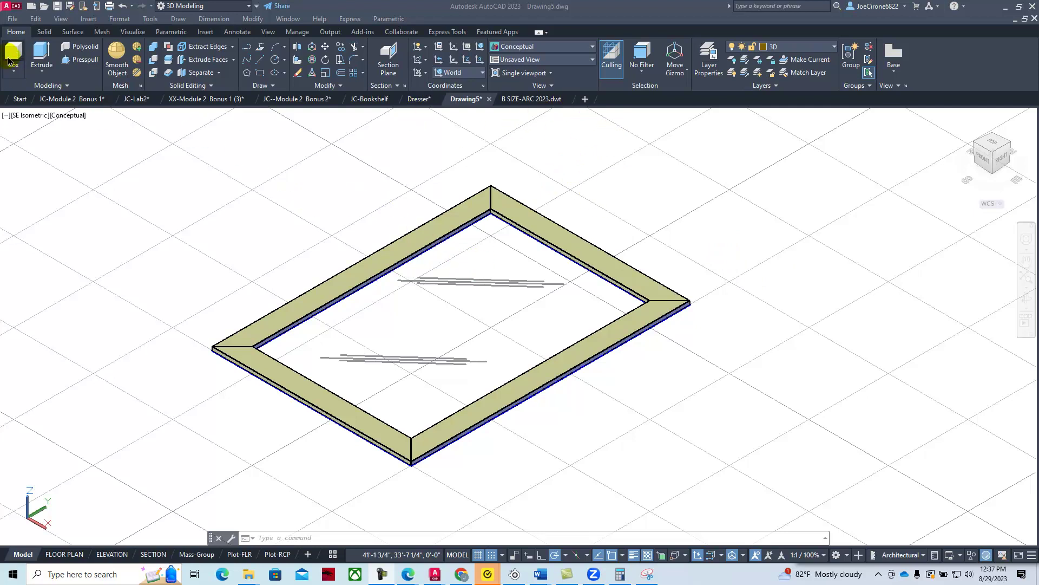
Create a new layer named Mirror 3D and give it color 131
click(709, 61)
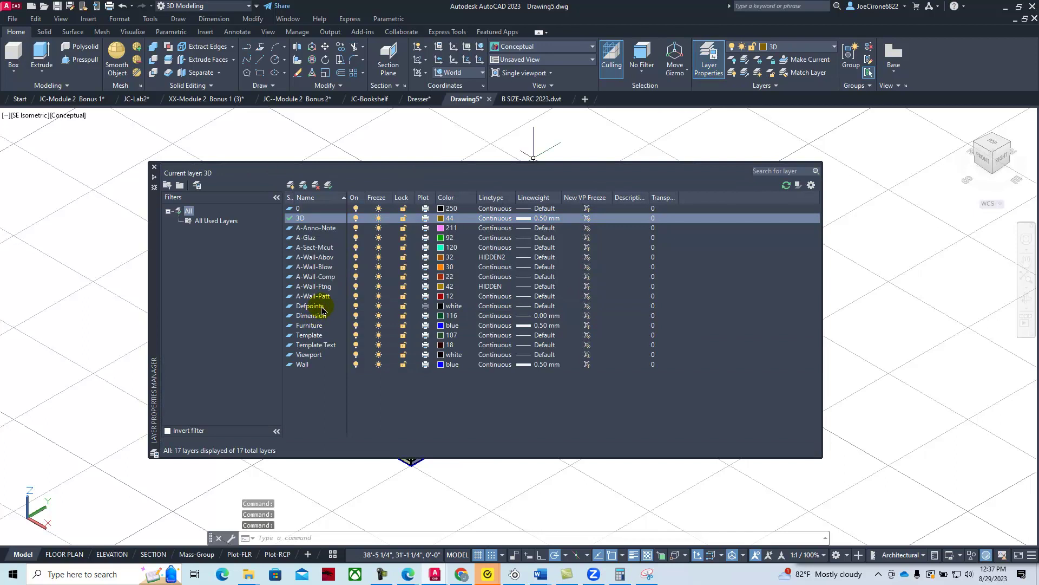
click(291, 186)
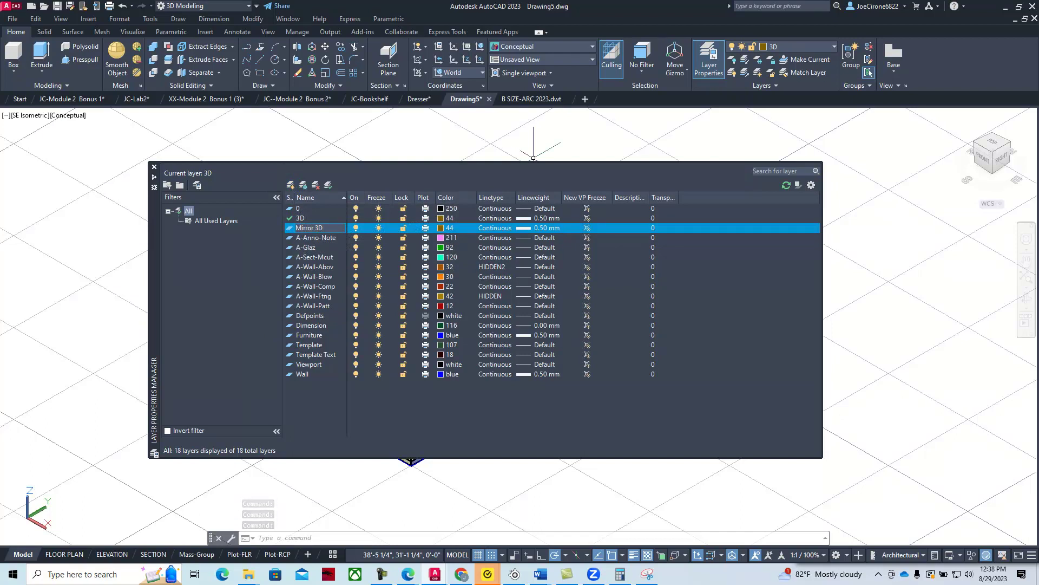
click(441, 228)
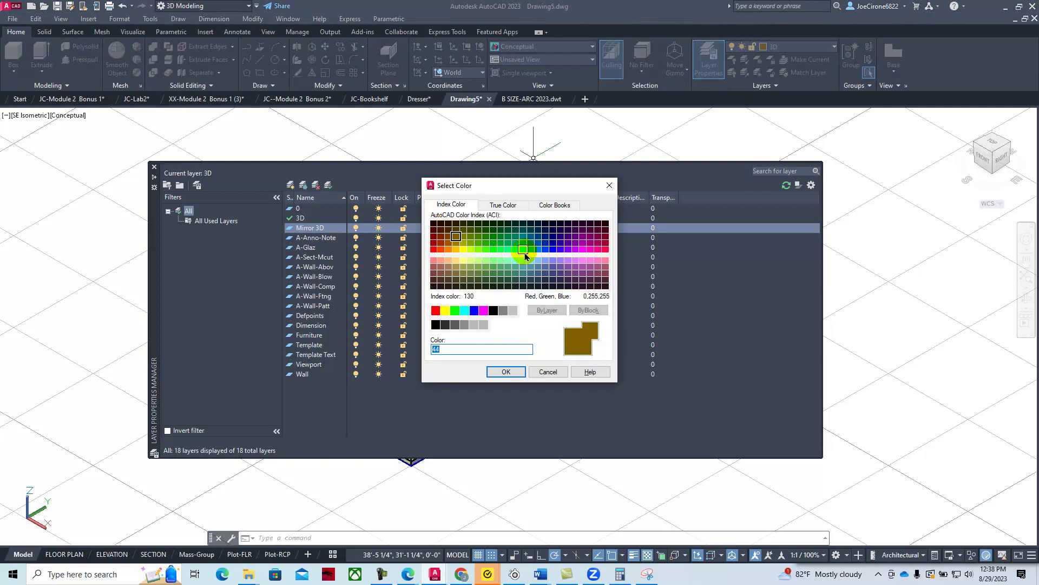
click(523, 263)
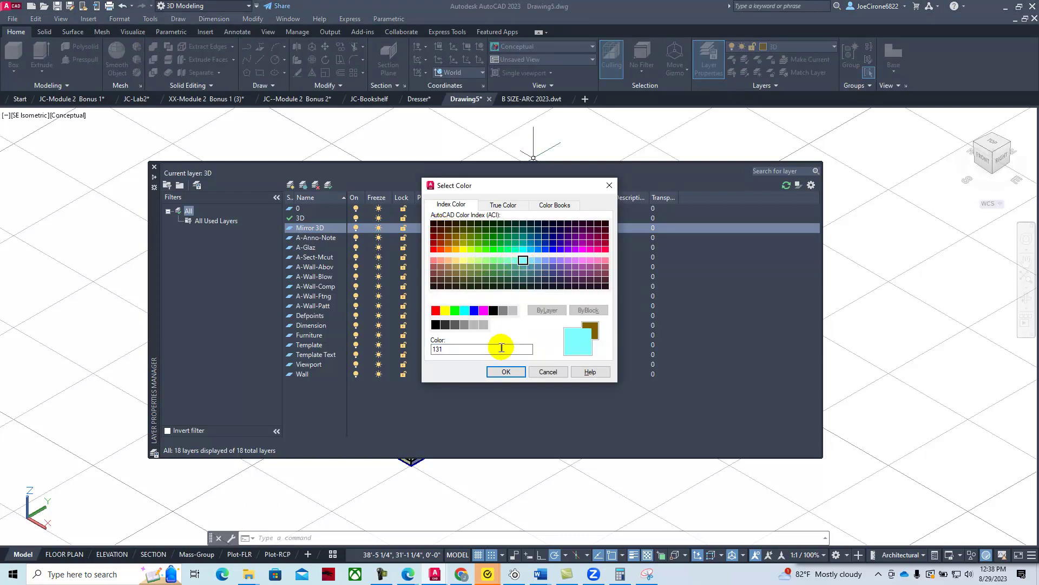
click(505, 372)
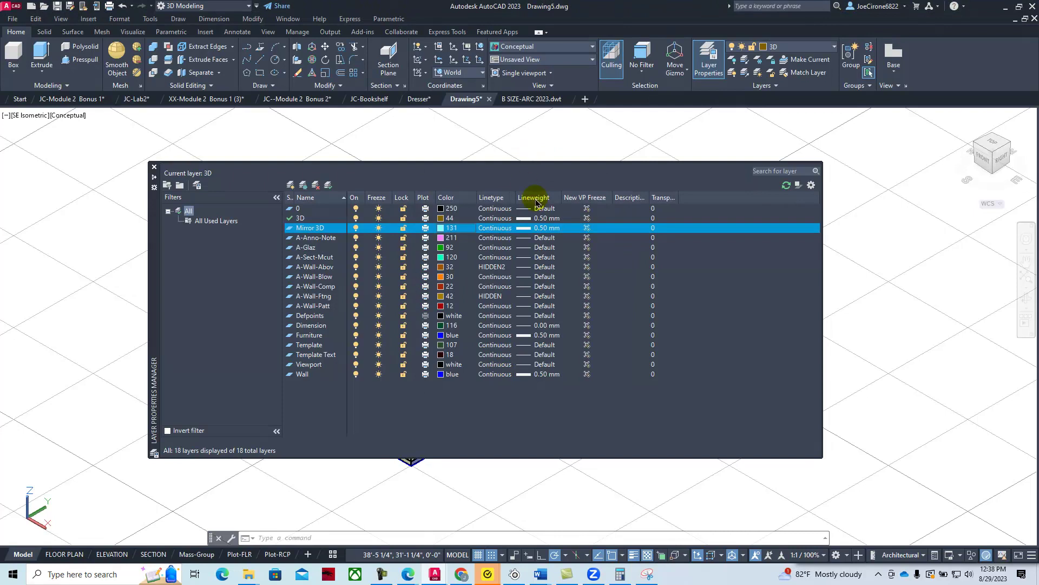
Set the Mirror 3D layer's lineweight to 0.15 mm, make the layer current and close the layer manager
click(527, 230)
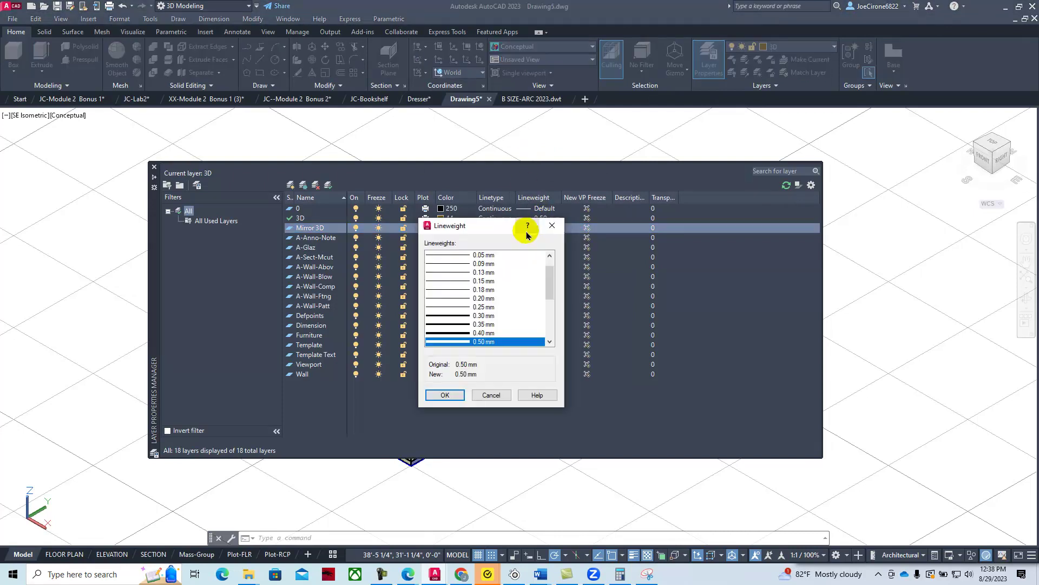
click(455, 281)
click(445, 395)
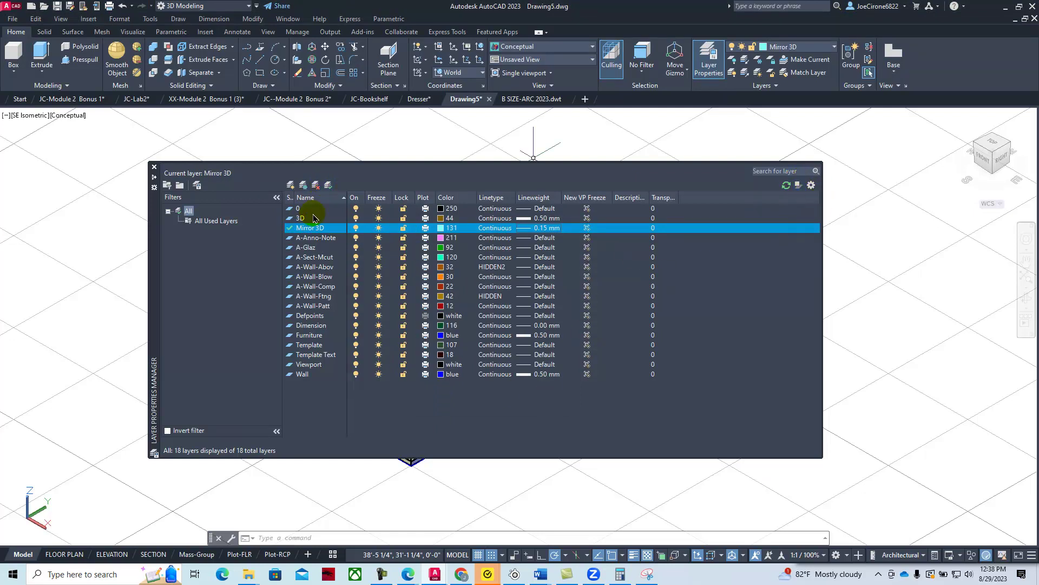
click(154, 169)
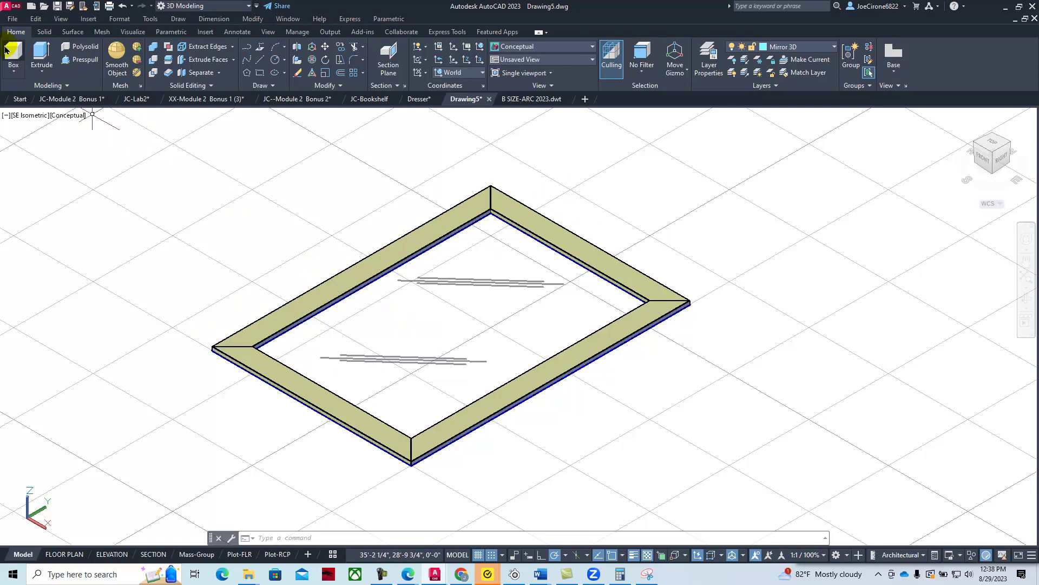
Draw a box filling the frame opening between opposite lower inner corners, with a height of .125
click(15, 59)
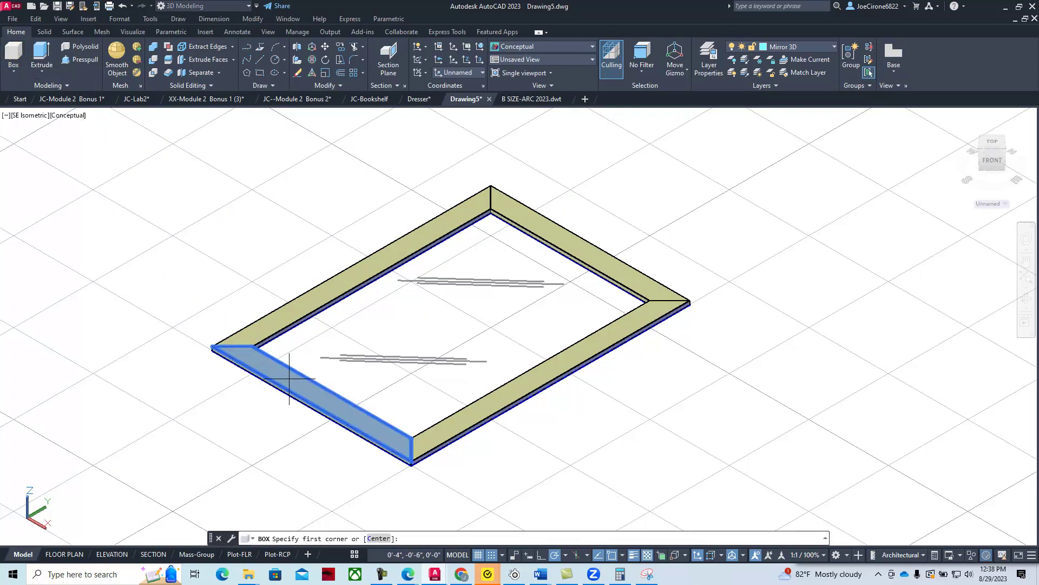
scroll(298, 353, up, 3)
scroll(298, 354, up, 2)
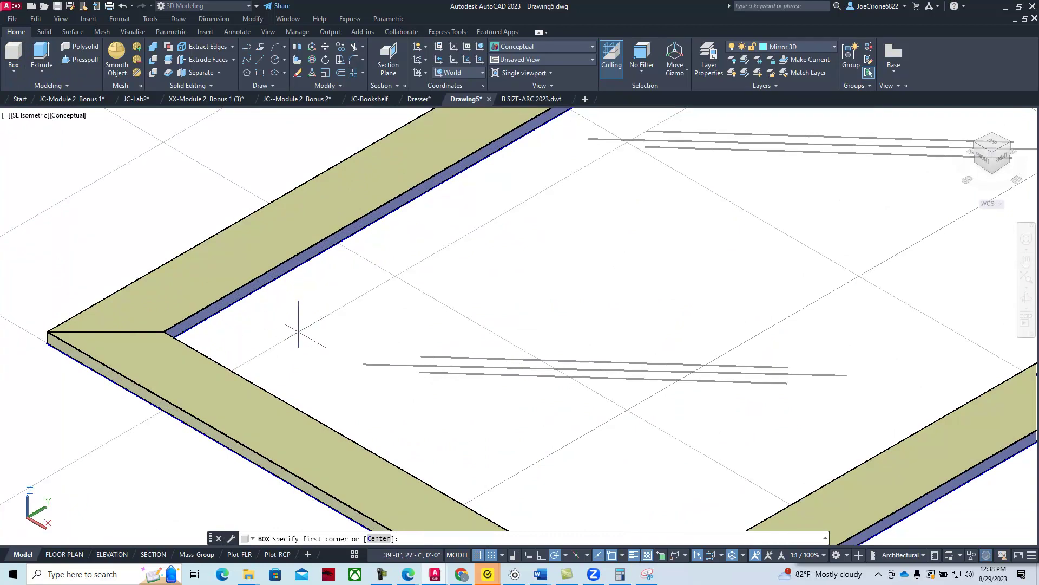
shift+middle_drag(356, 364, 281, 357)
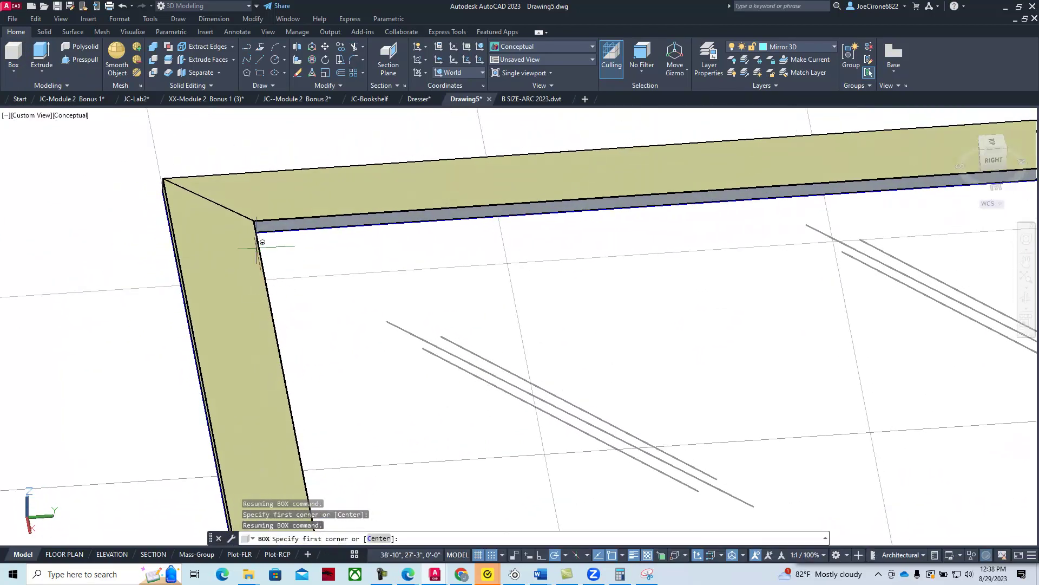
shift+middle_drag(316, 265, 279, 250)
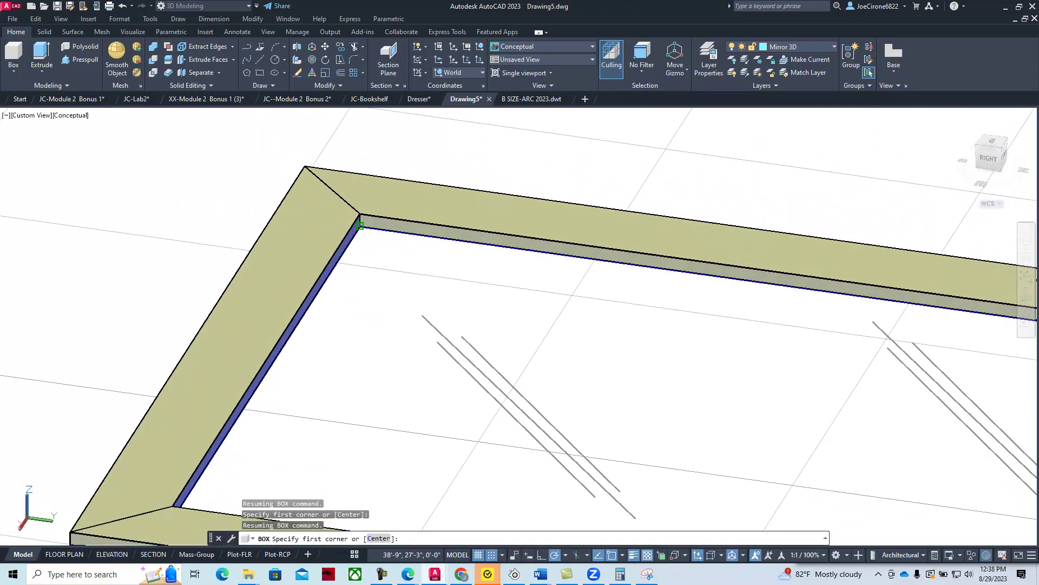
click(360, 223)
shift+middle_drag(592, 355, 836, 398)
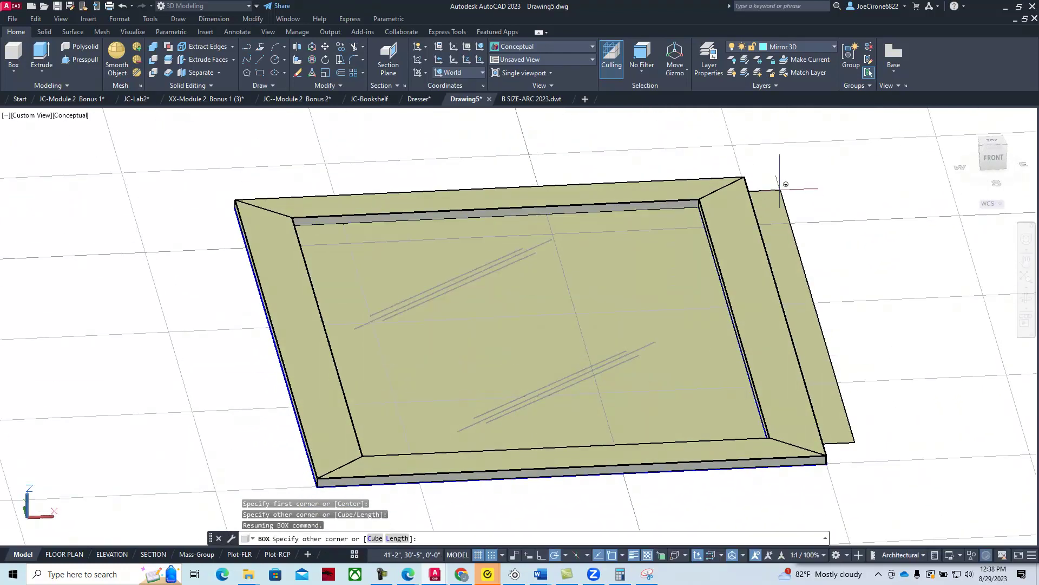
click(699, 205)
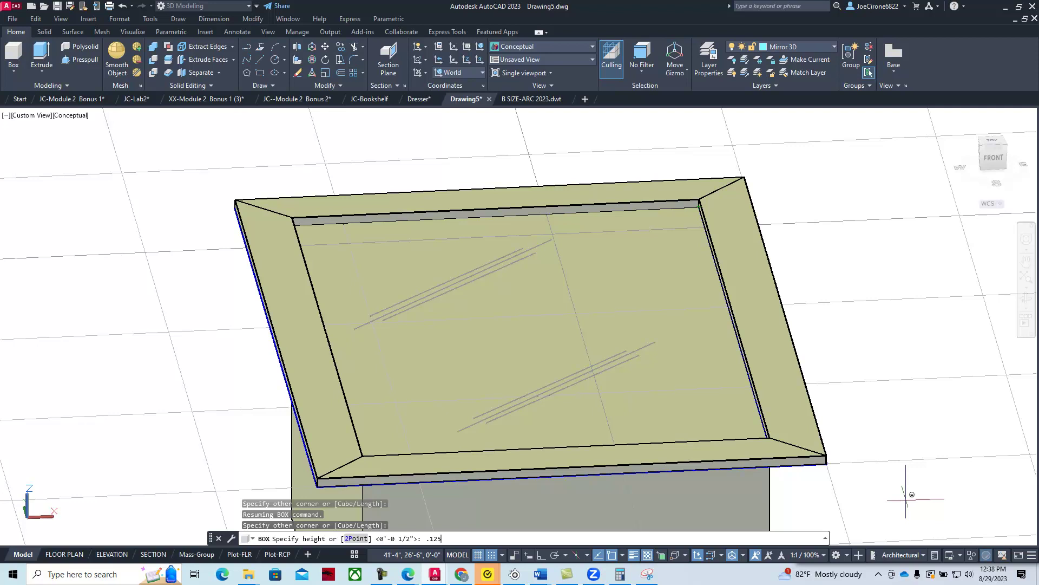
key(Return)
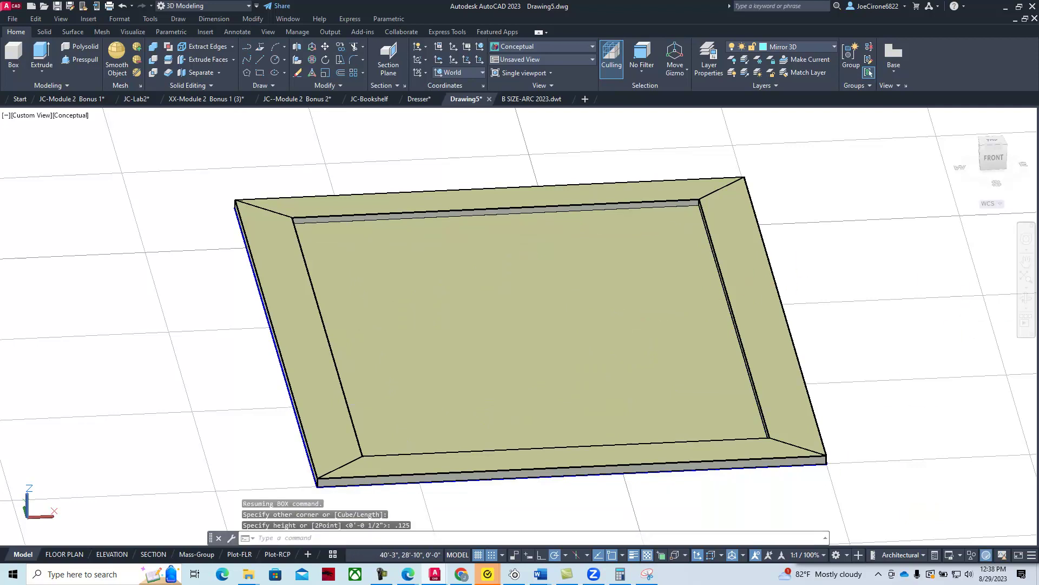
Select the panel box inside the frame and examine its color and layer properties
click(627, 322)
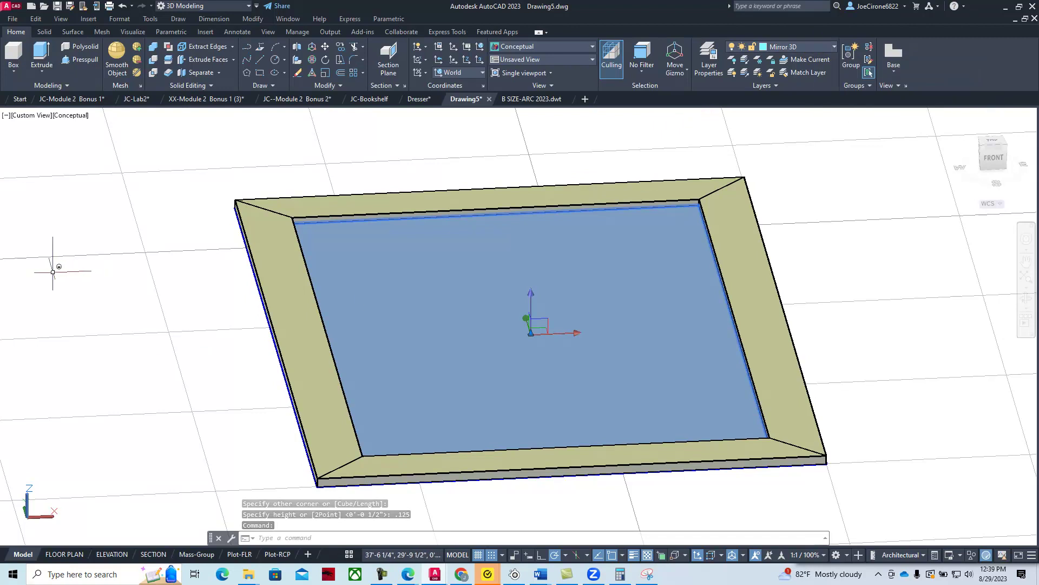
key(Escape)
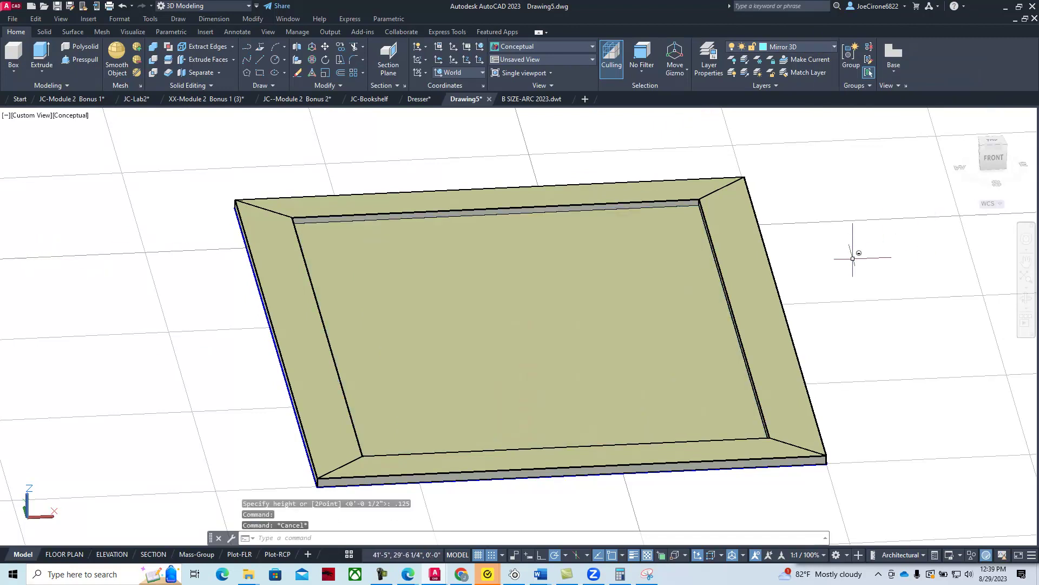
click(661, 301)
right_click(660, 305)
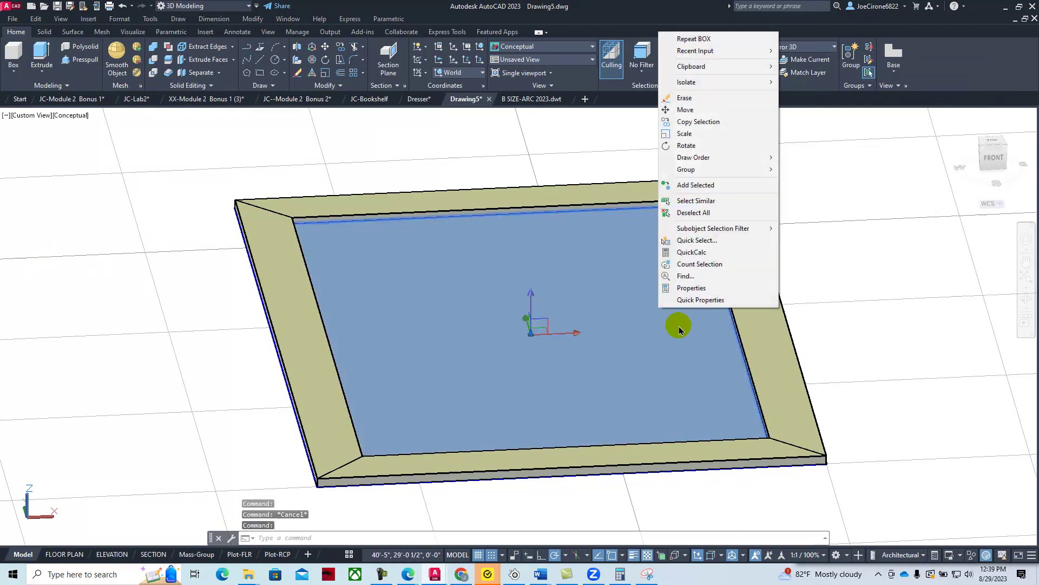
click(699, 292)
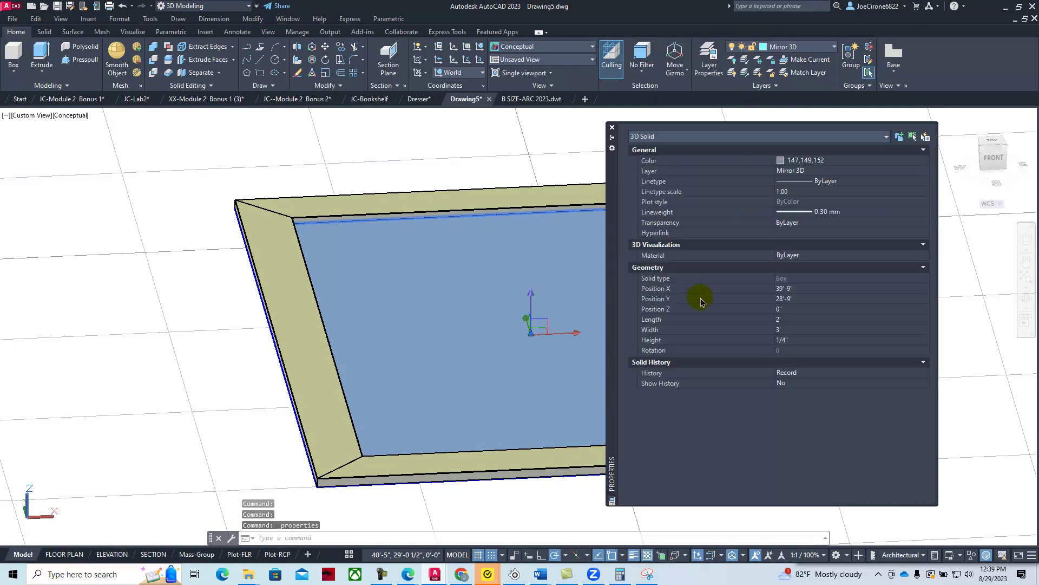
click(852, 162)
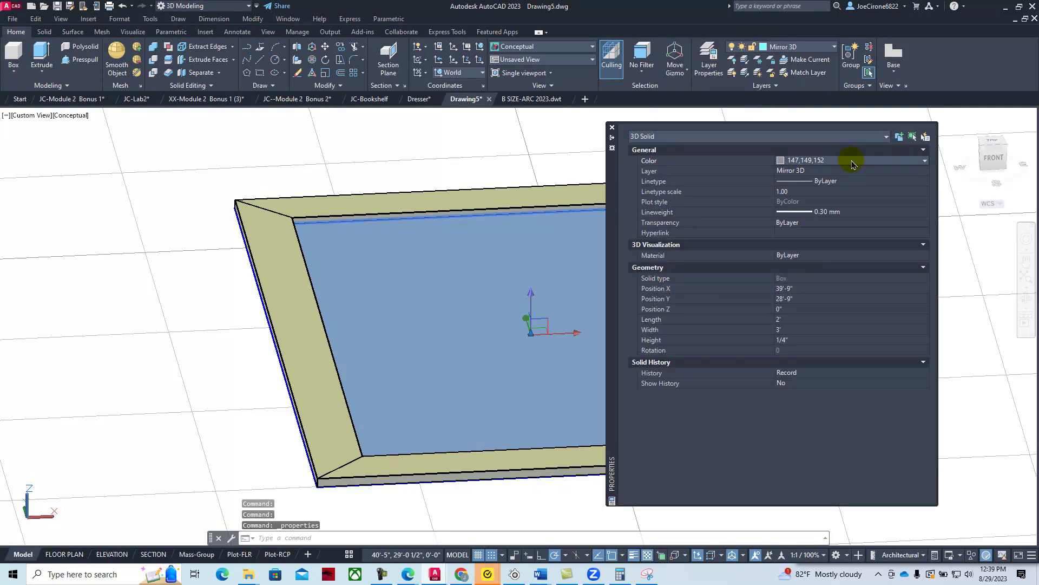
click(851, 162)
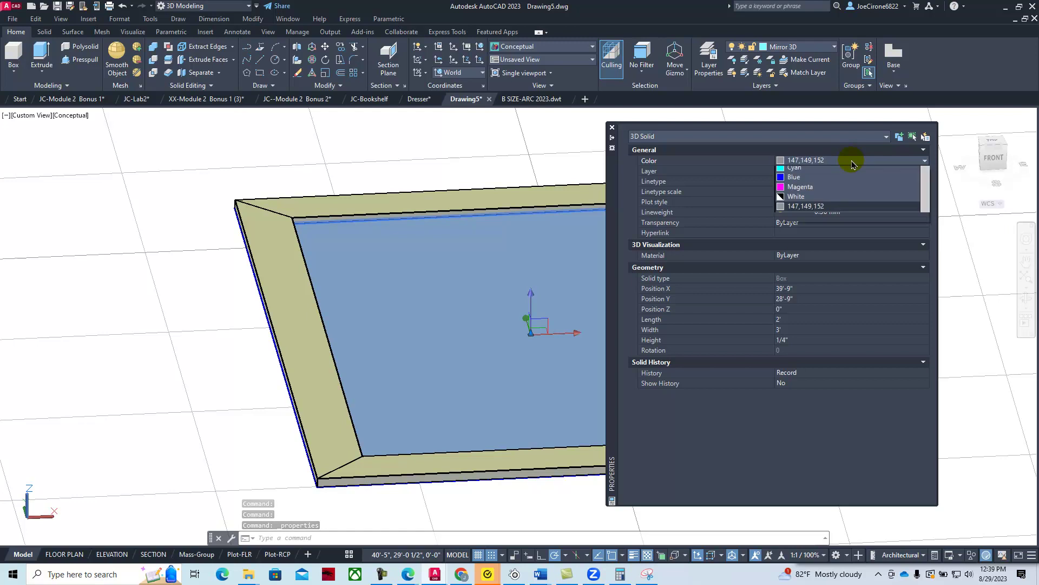
click(852, 162)
click(837, 171)
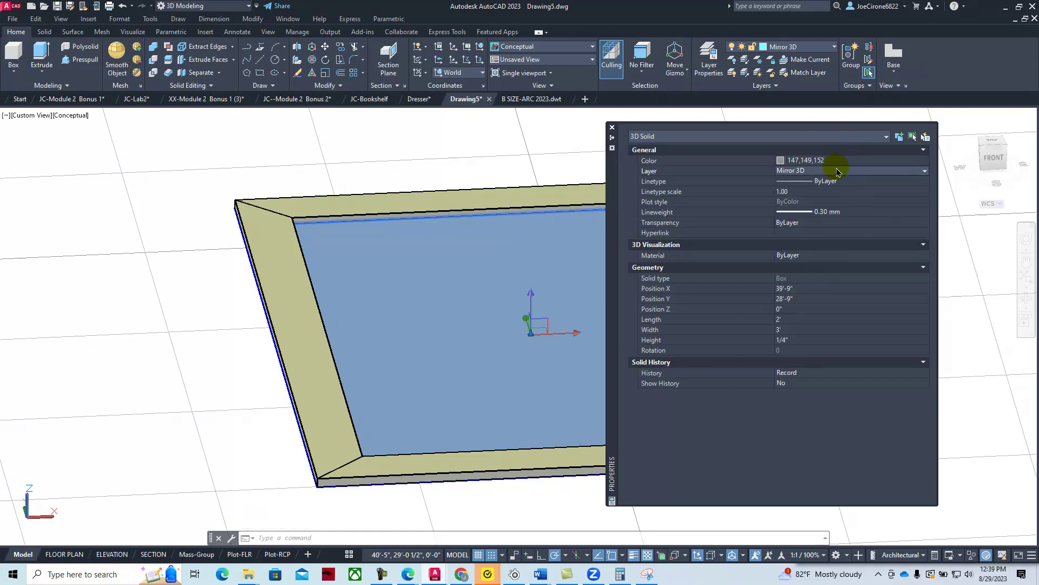
key(Escape)
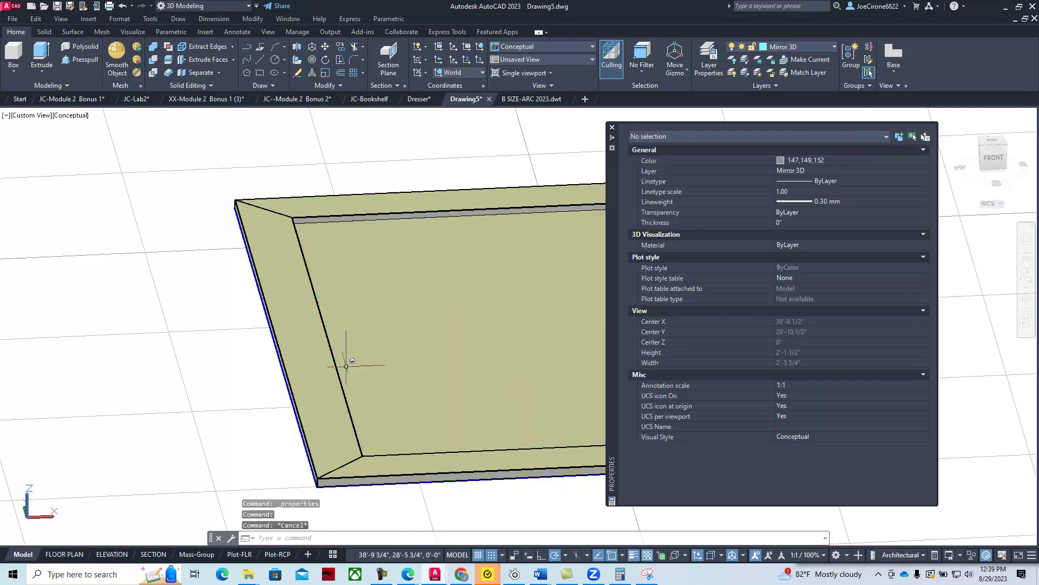
Set the color of the mirror panel solid inside the frame to ByLayer and close its properties
click(362, 316)
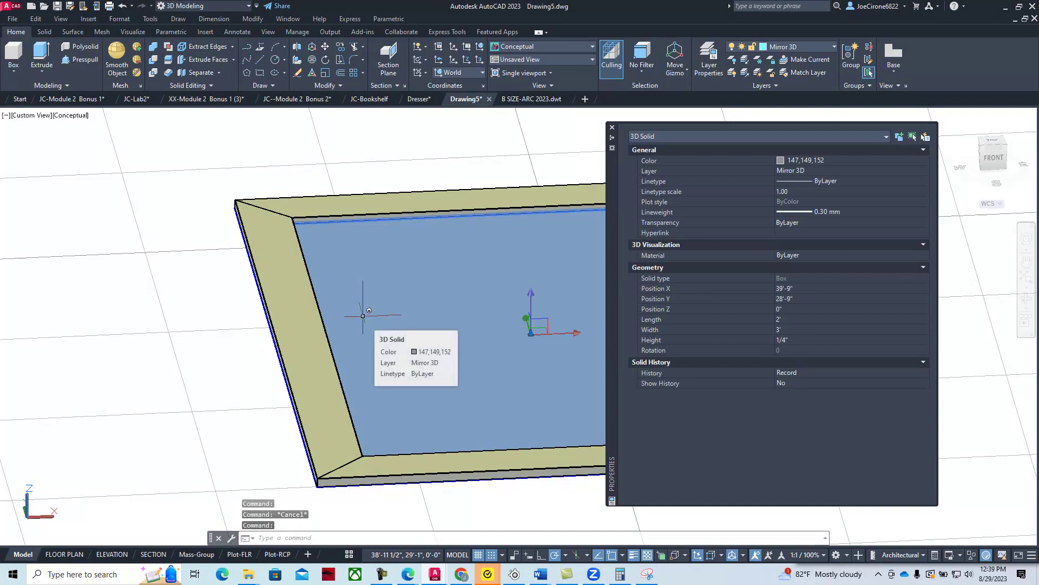
click(799, 161)
click(781, 162)
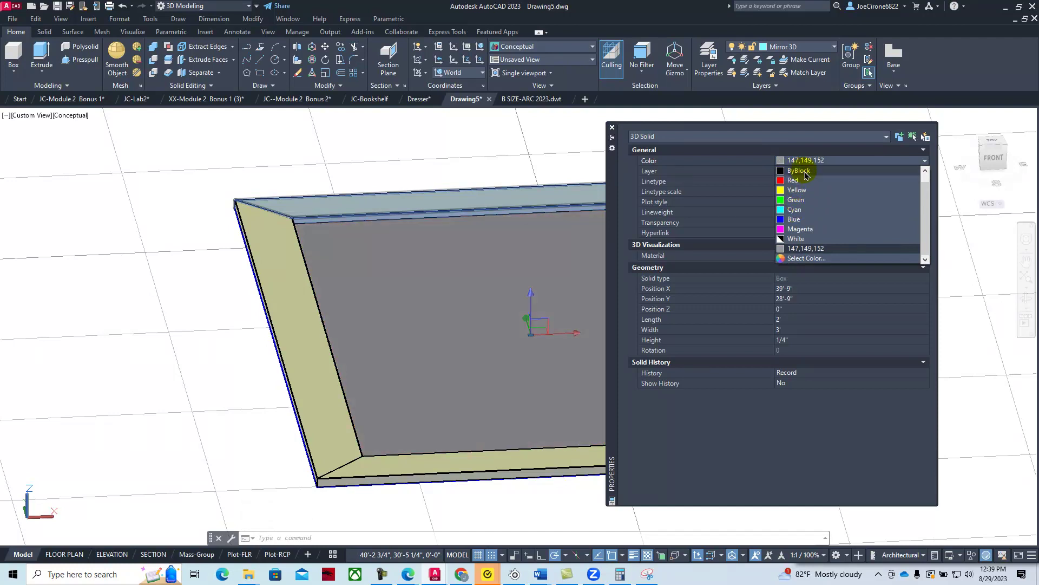
drag(924, 223, 923, 194)
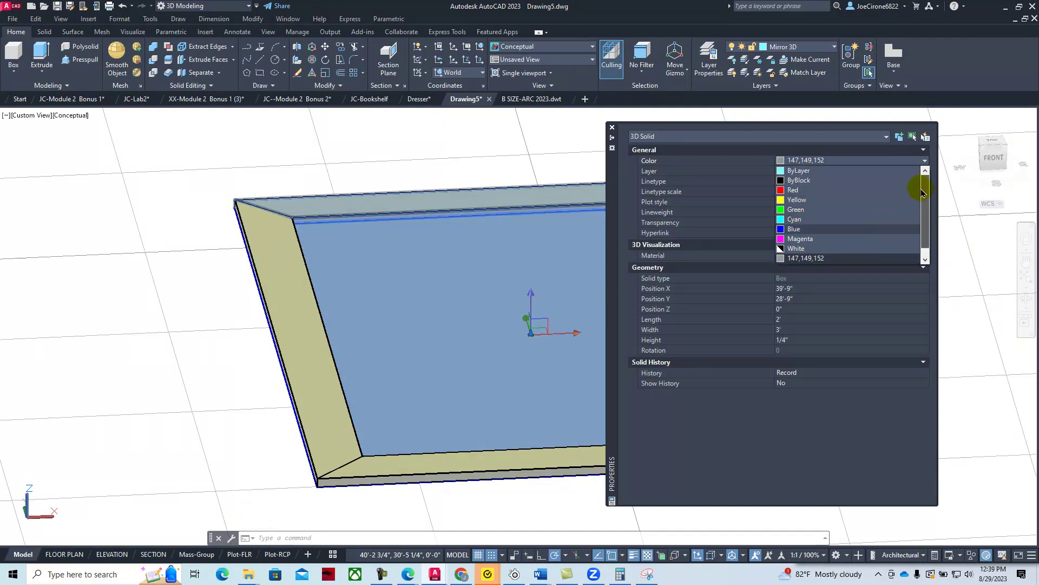
click(835, 172)
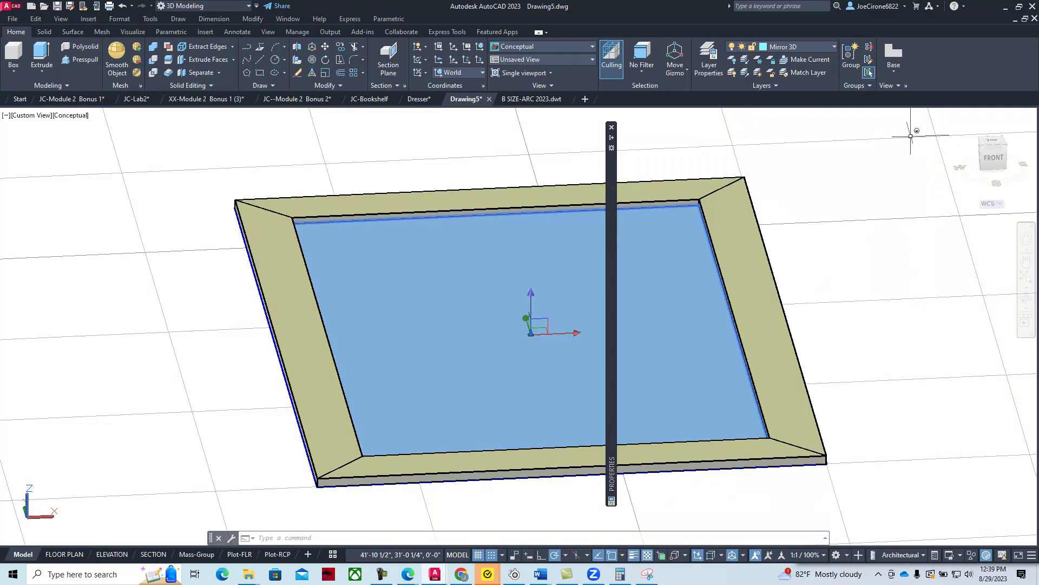
click(612, 127)
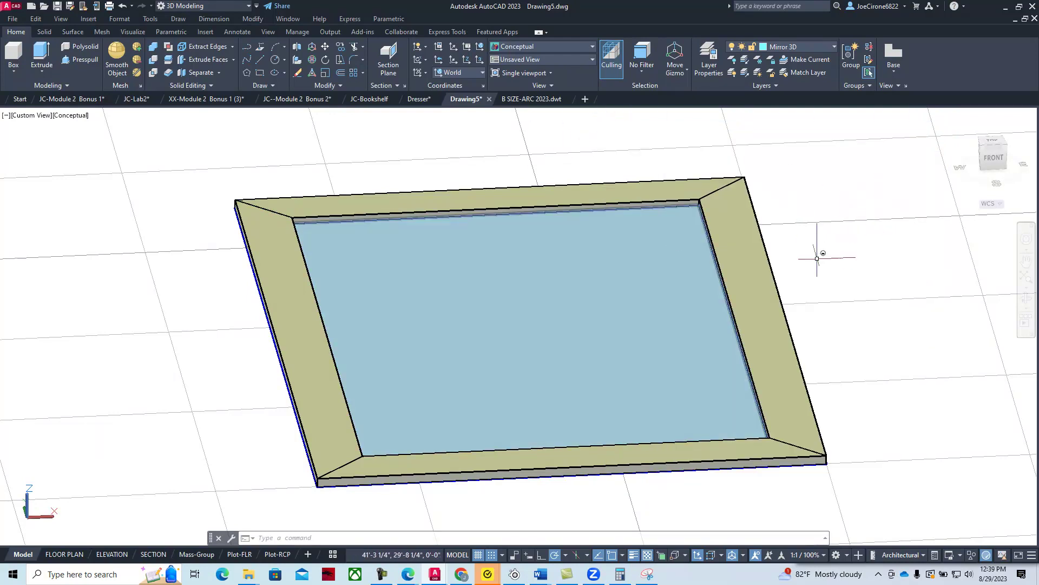
On the FLOOR PLAN layout, draw a freehand-sized circle in the empty upper area to the right of the dimensioned frame drawing
mouse_move(812, 239)
shift+middle_down()
mouse_move(794, 285)
mouse_move(702, 323)
shift+middle_up()
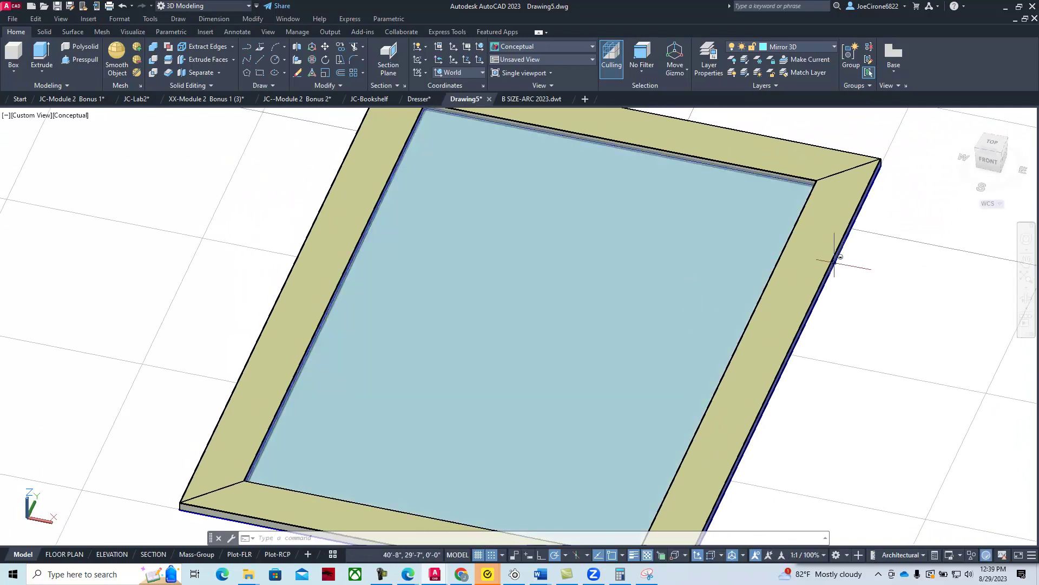
scroll(929, 315, down, 8)
mouse_move(941, 317)
middle_down()
mouse_move(800, 324)
mouse_move(773, 309)
middle_up()
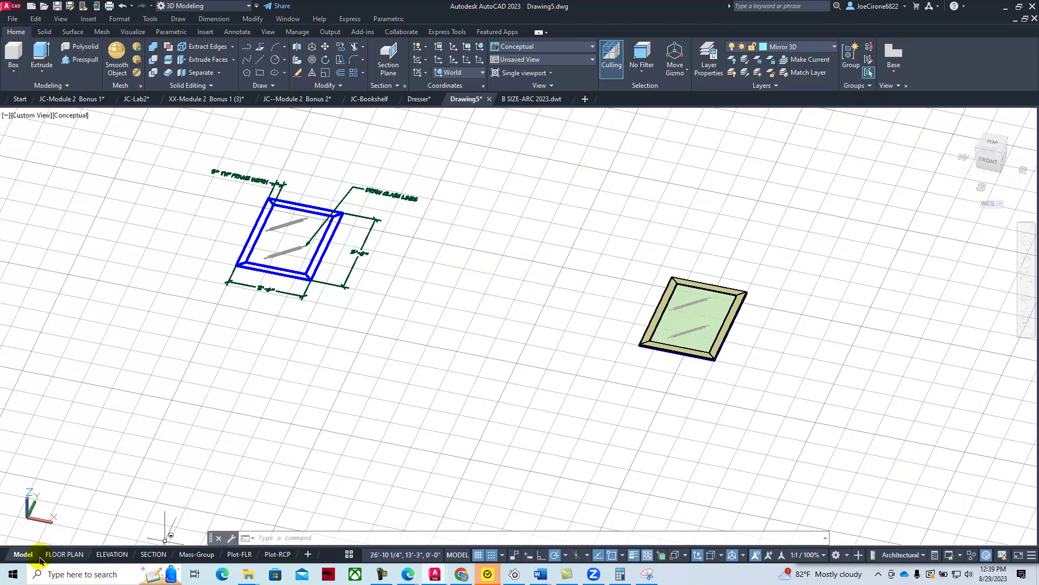
click(60, 555)
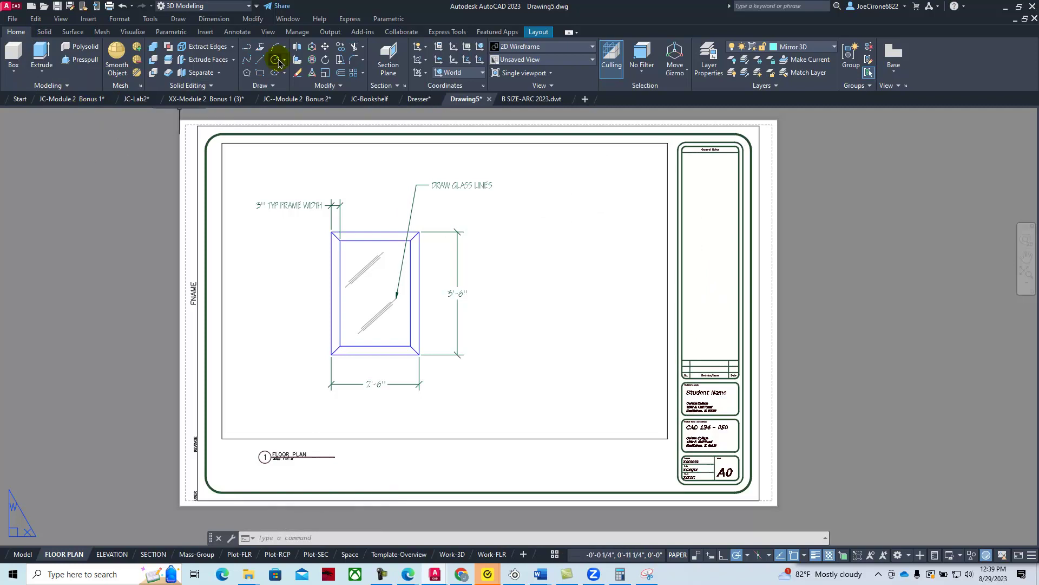
click(278, 61)
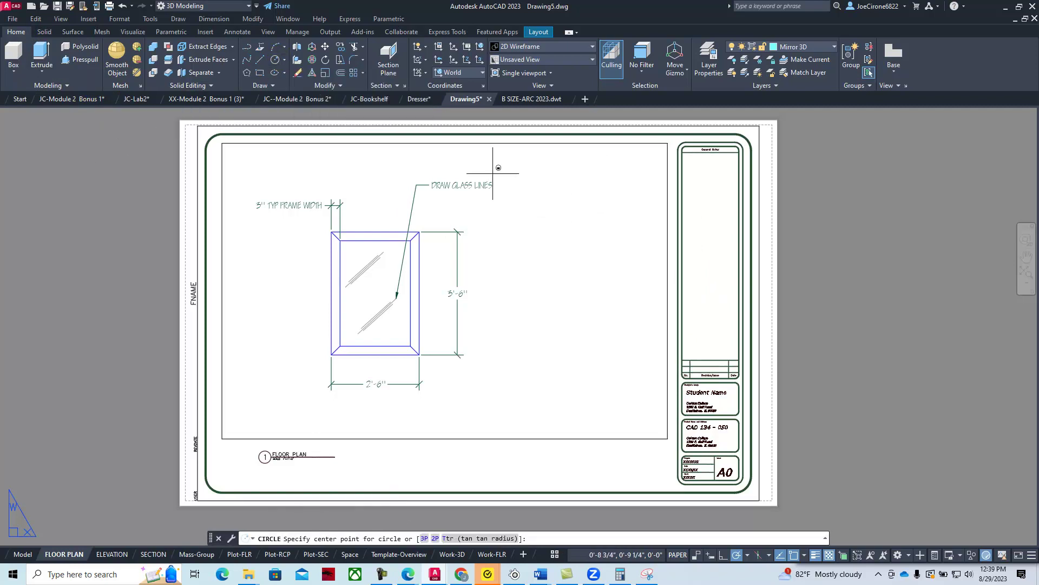
click(597, 242)
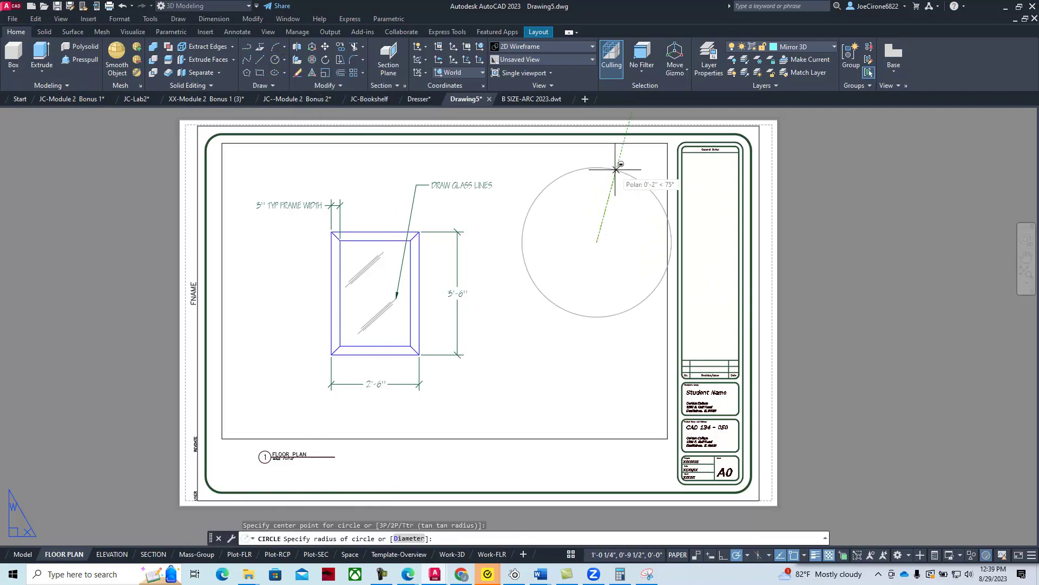
click(610, 179)
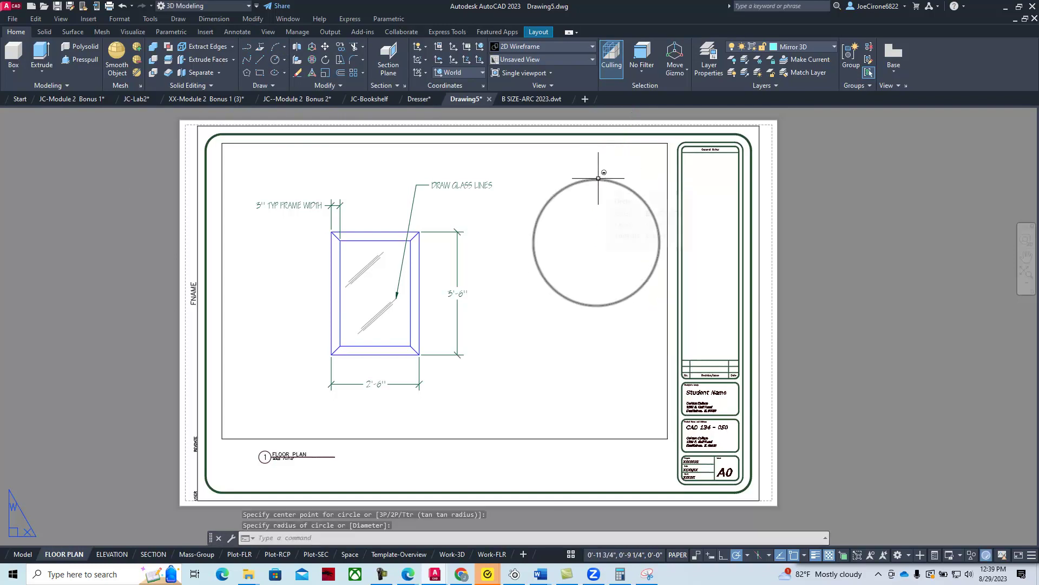
Move the new circle to the Viewport layer and clear the selection
click(598, 178)
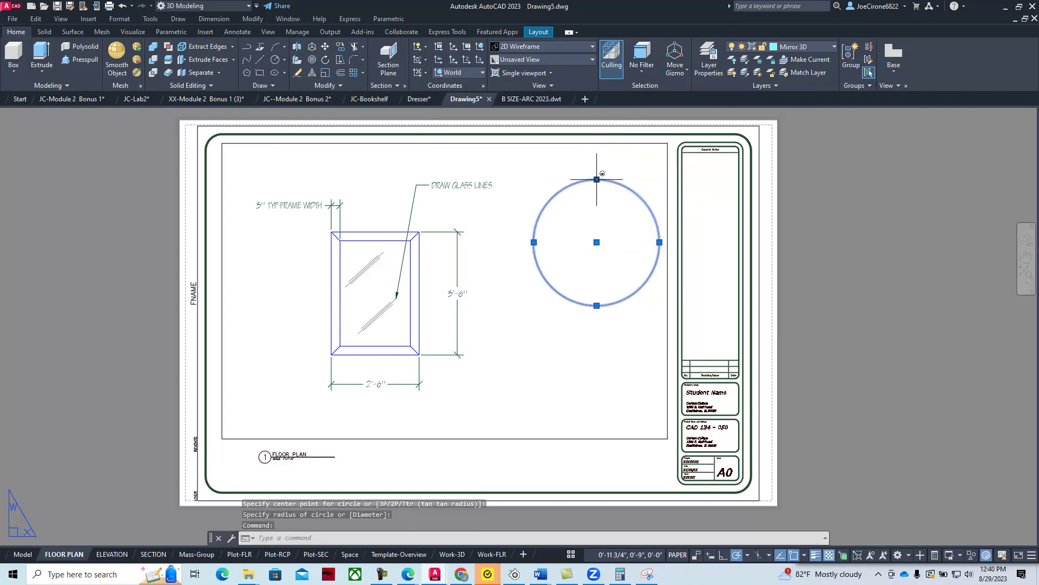
click(827, 50)
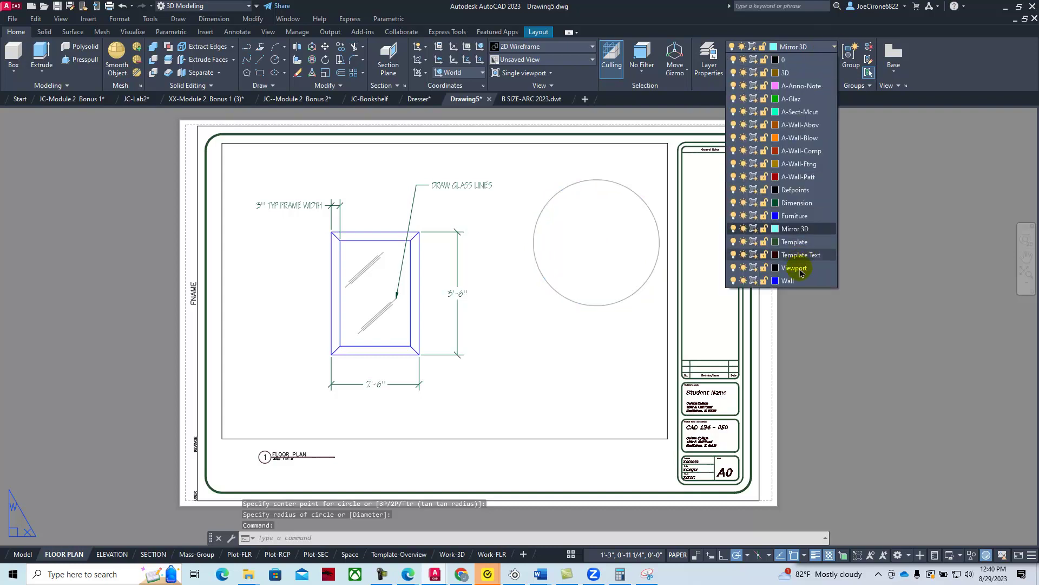
click(800, 267)
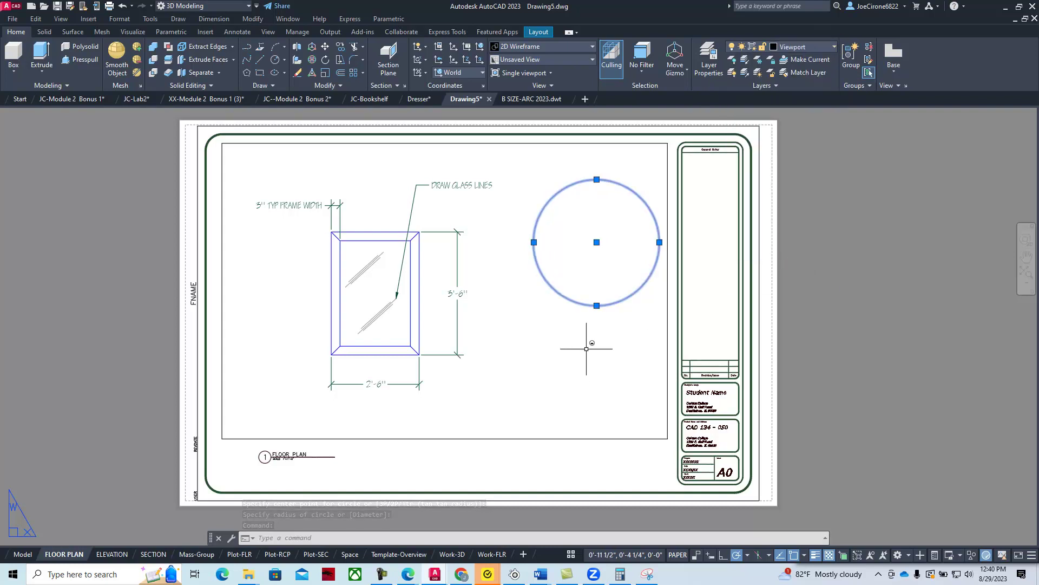
key(Escape)
key(Escape)
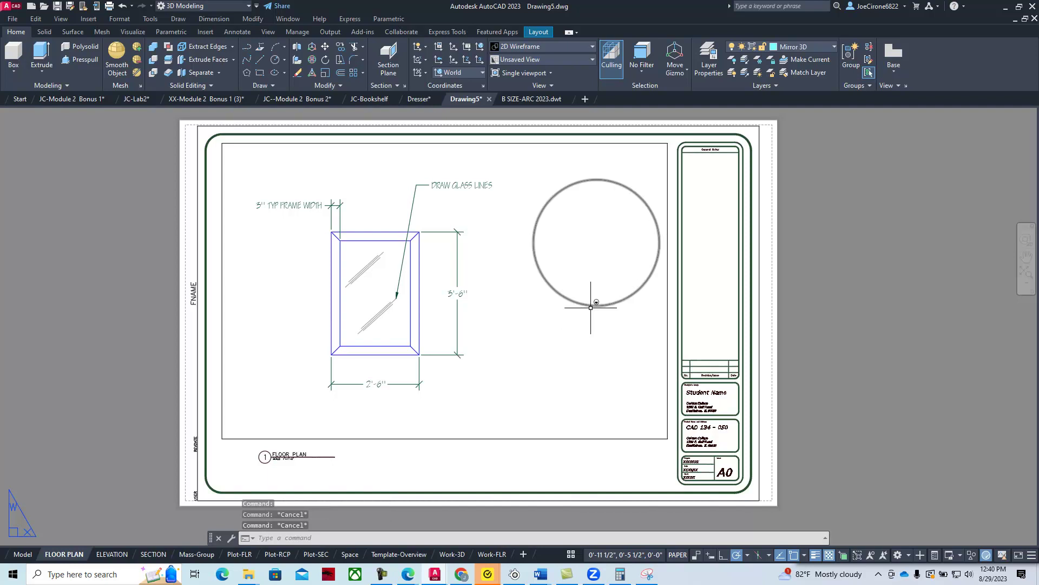
Convert the circle on the layout into a clipped viewport
click(60, 19)
mouse_move(84, 176)
click(211, 263)
click(611, 181)
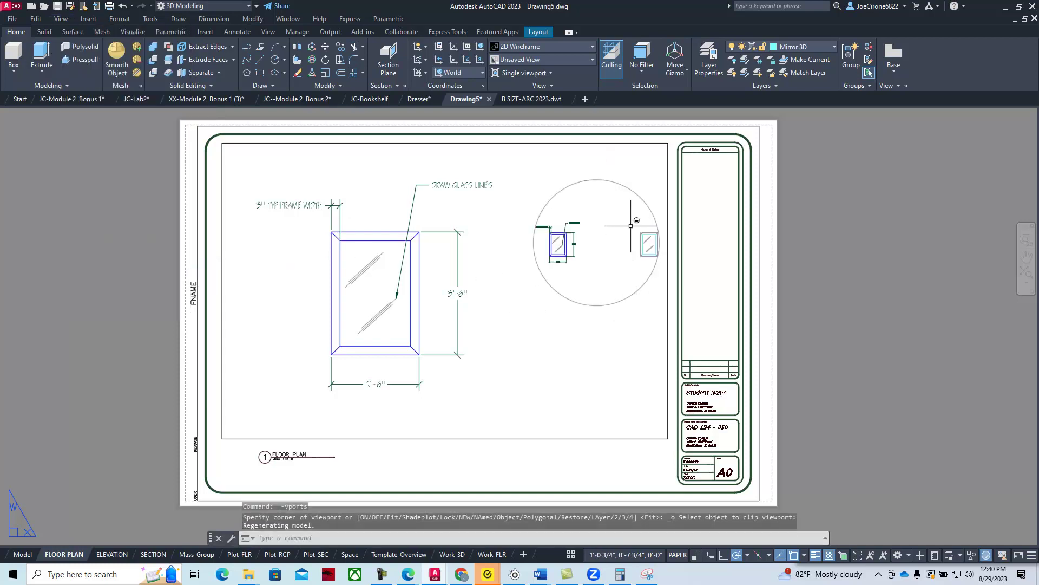
Activate the circular viewport, switch it to SE Isometric and center the 3D mirror in it
double_click(605, 217)
middle_drag(611, 228, 560, 228)
scroll(601, 246, up, 4)
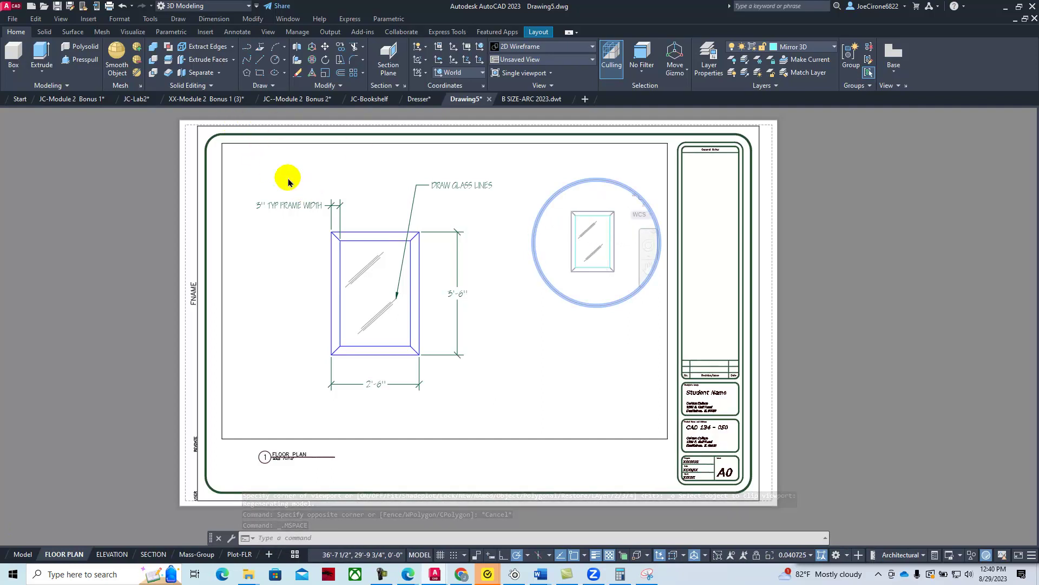
click(61, 19)
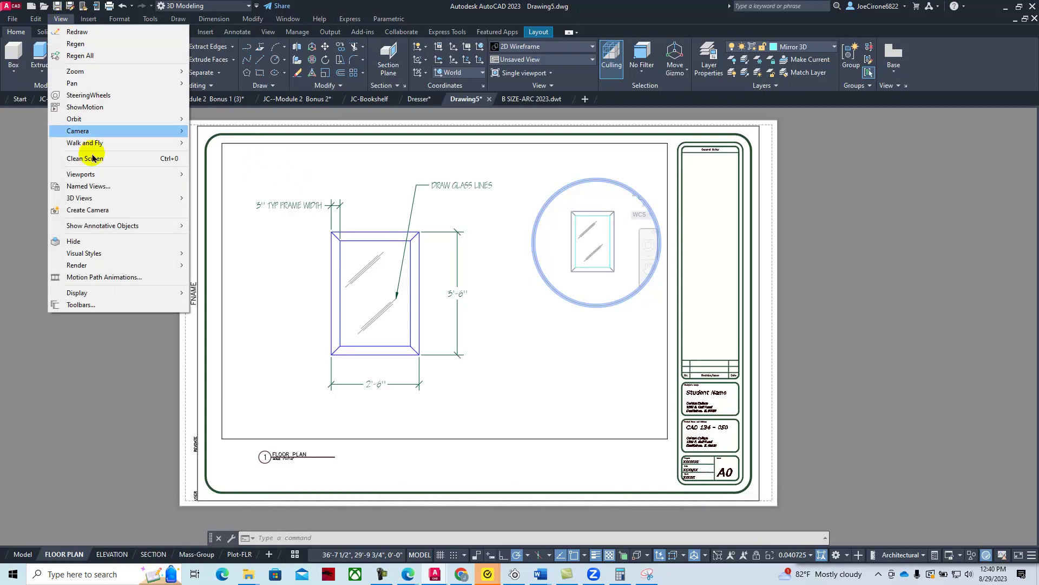
mouse_move(106, 202)
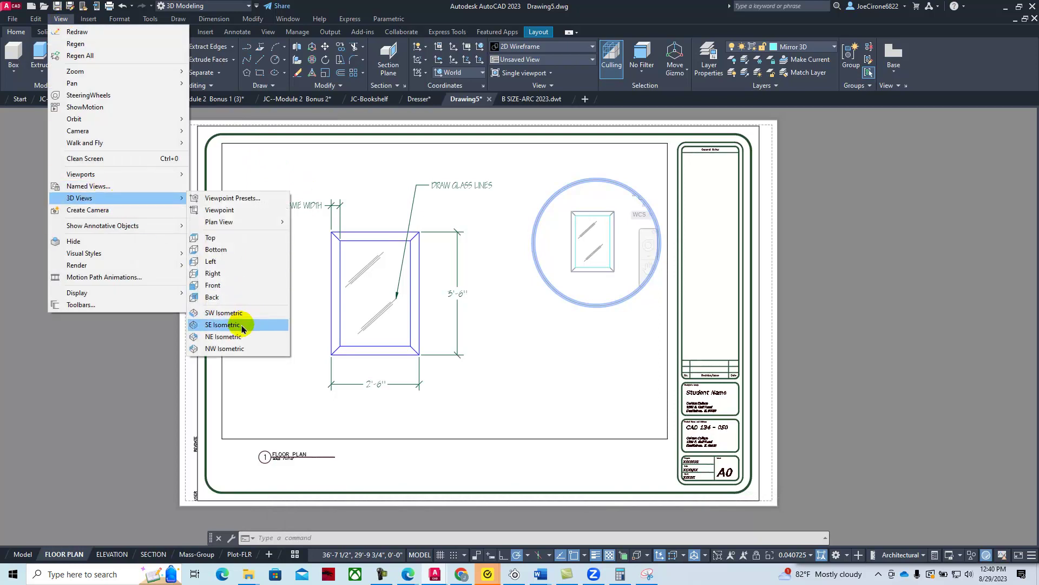
click(222, 324)
scroll(606, 267, up, 5)
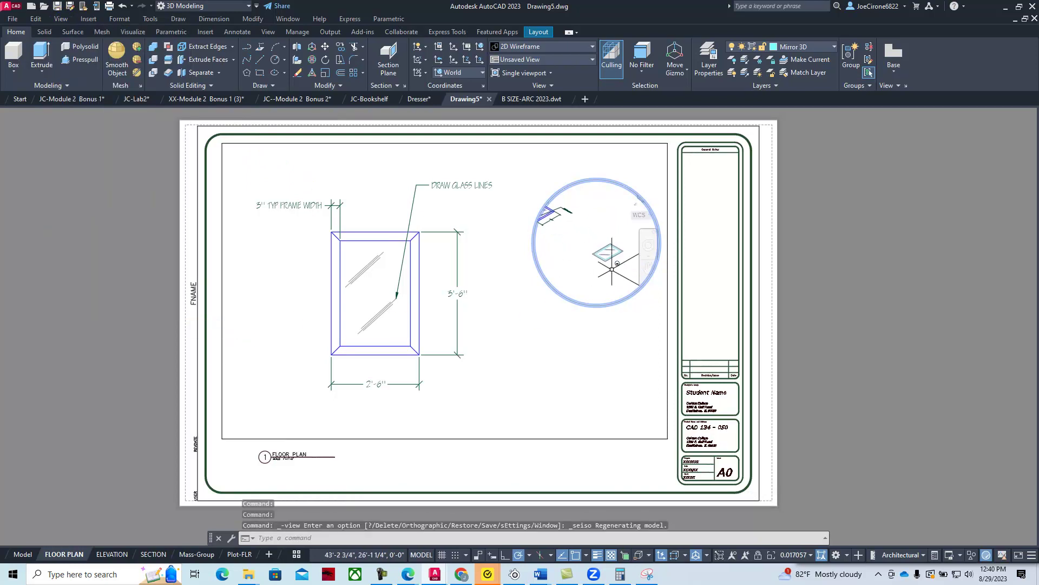
mouse_move(609, 244)
middle_down()
mouse_move(613, 274)
mouse_move(595, 253)
middle_up()
scroll(601, 261, down, 5)
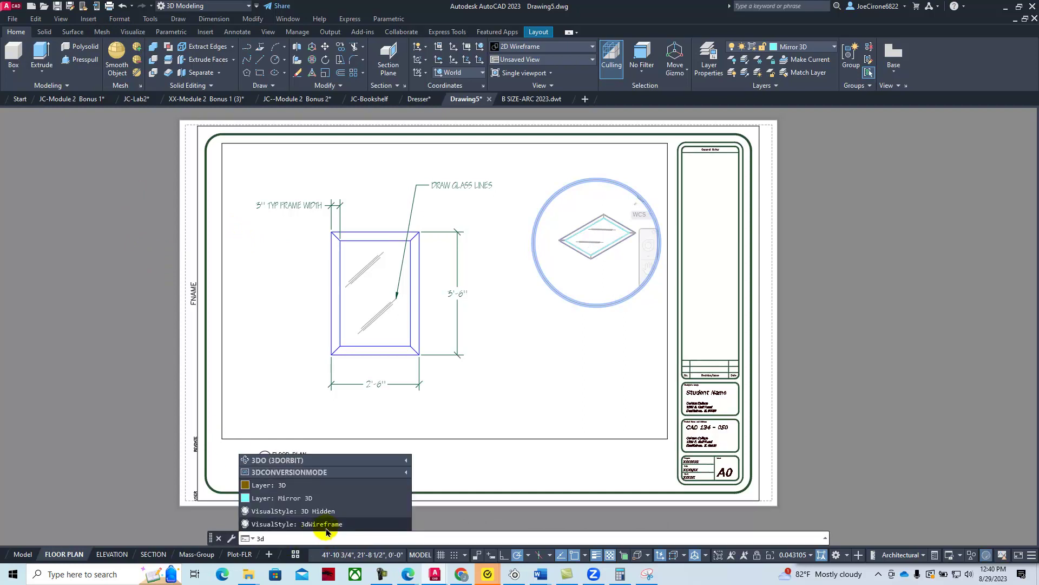
Use 3DROTATE on the whole 3D mirror to stand it upright about its X axis
text(r)
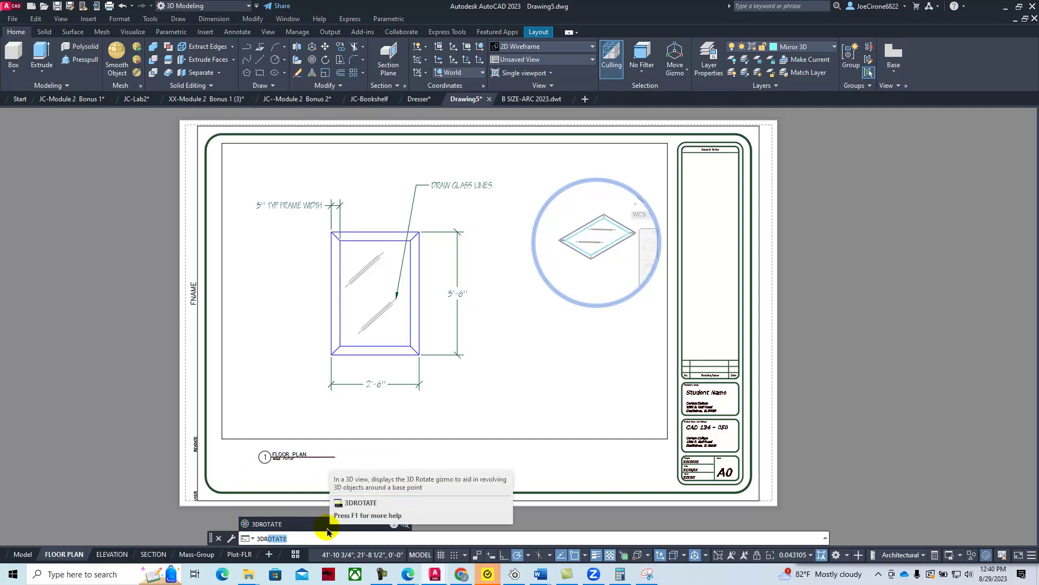
click(325, 523)
click(627, 207)
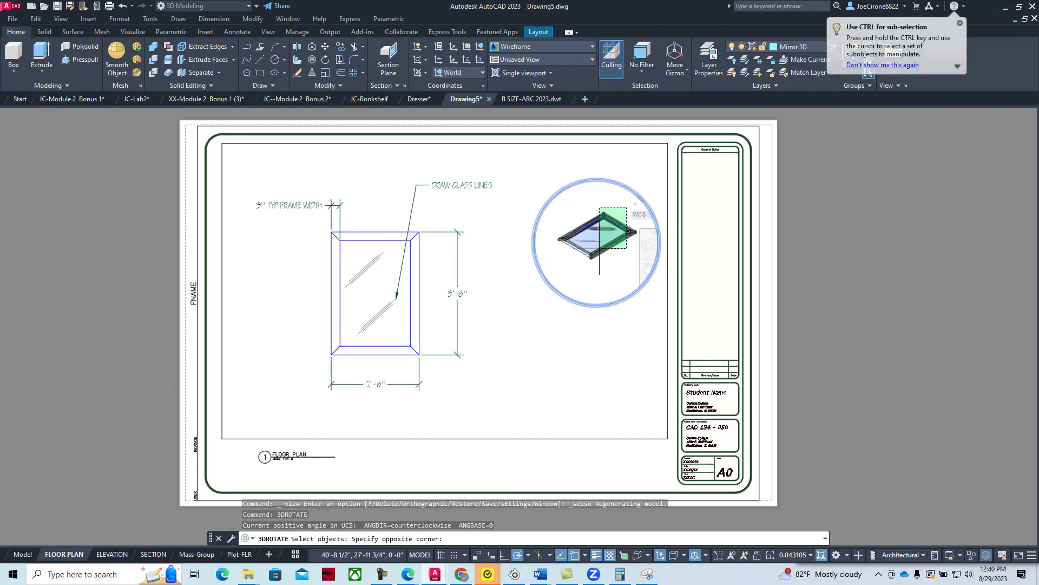
click(582, 268)
key(Return)
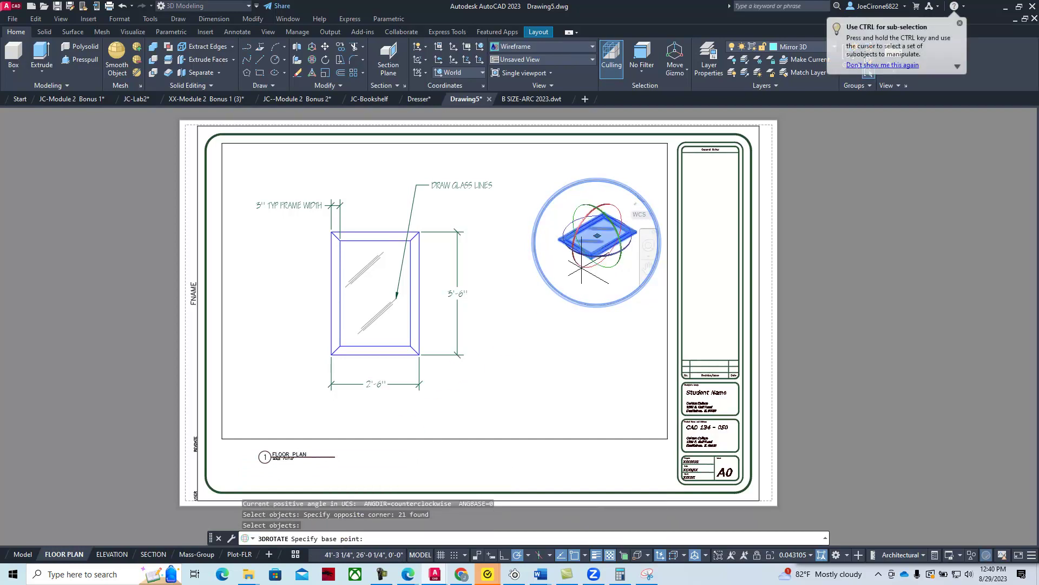
click(602, 208)
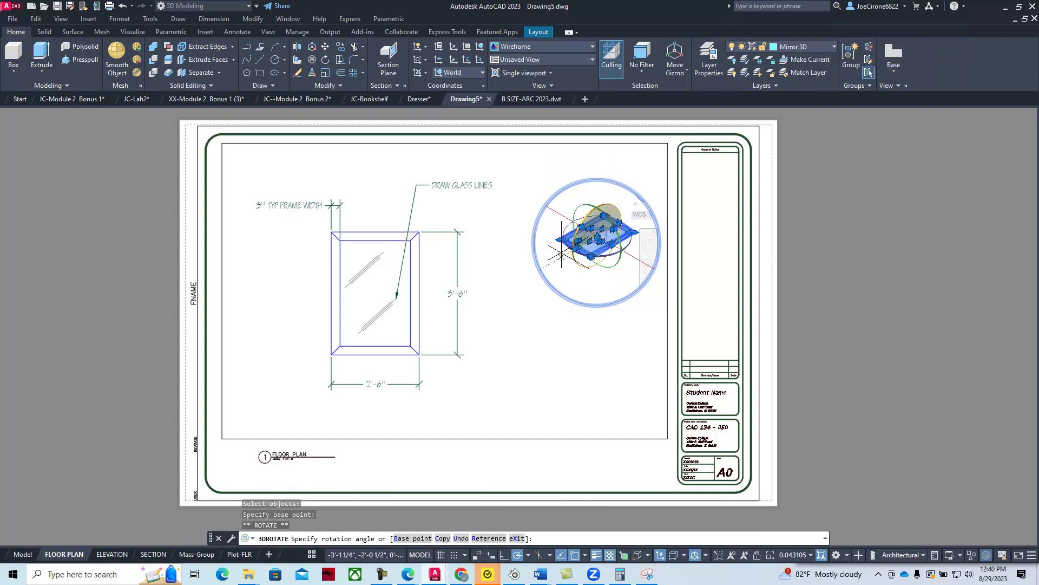
click(598, 187)
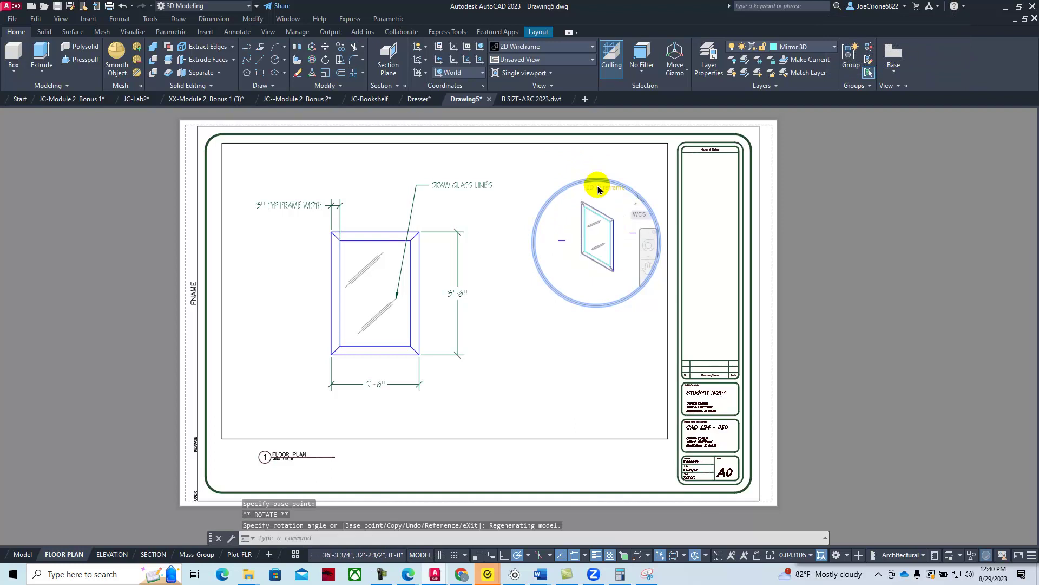
key(Escape)
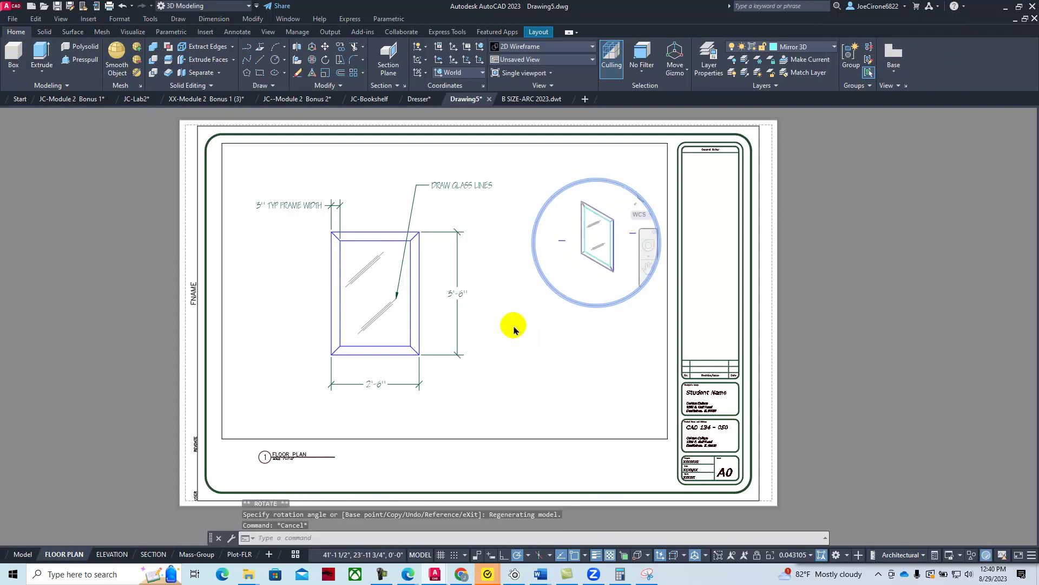
Apply the Conceptual visual style to the circular viewport and return to paper space
click(60, 19)
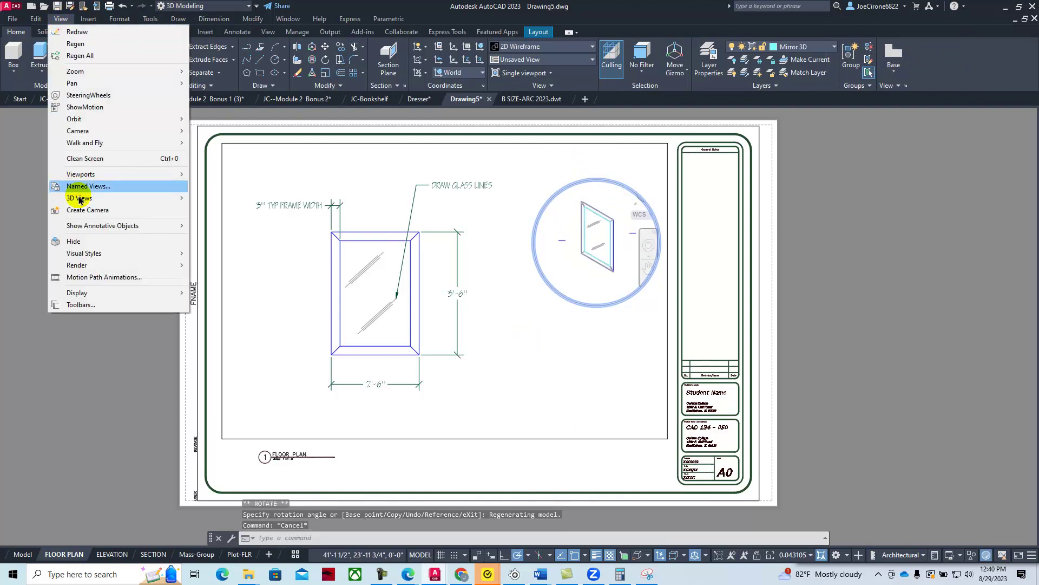
mouse_move(87, 253)
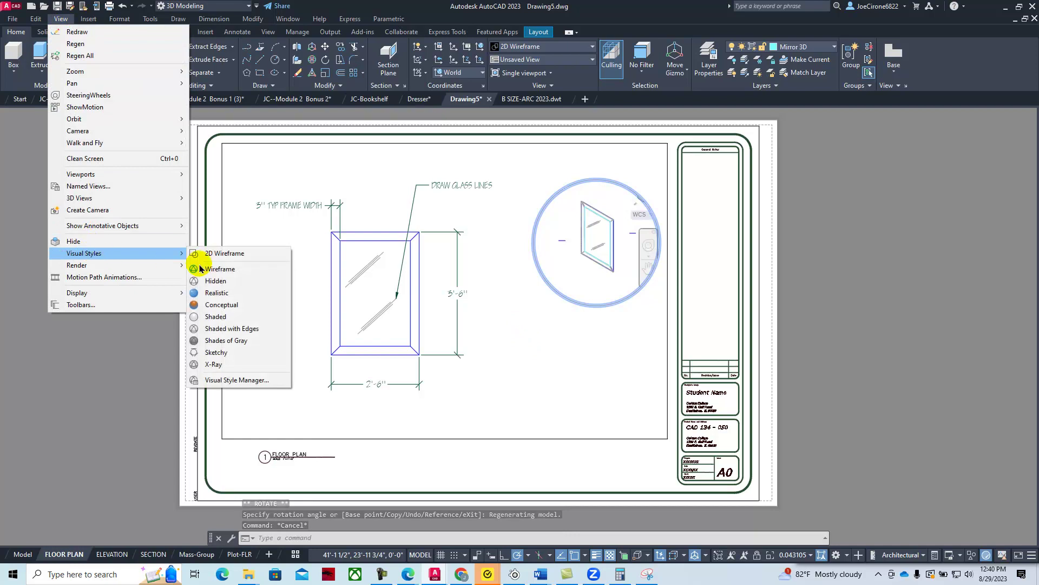
click(214, 304)
click(621, 350)
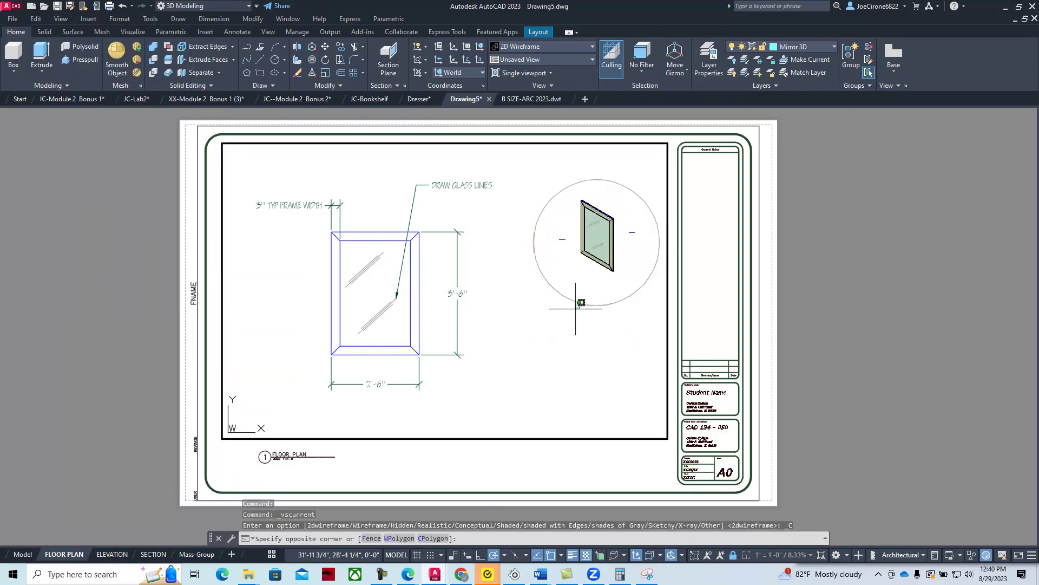
click(539, 352)
double_click(701, 272)
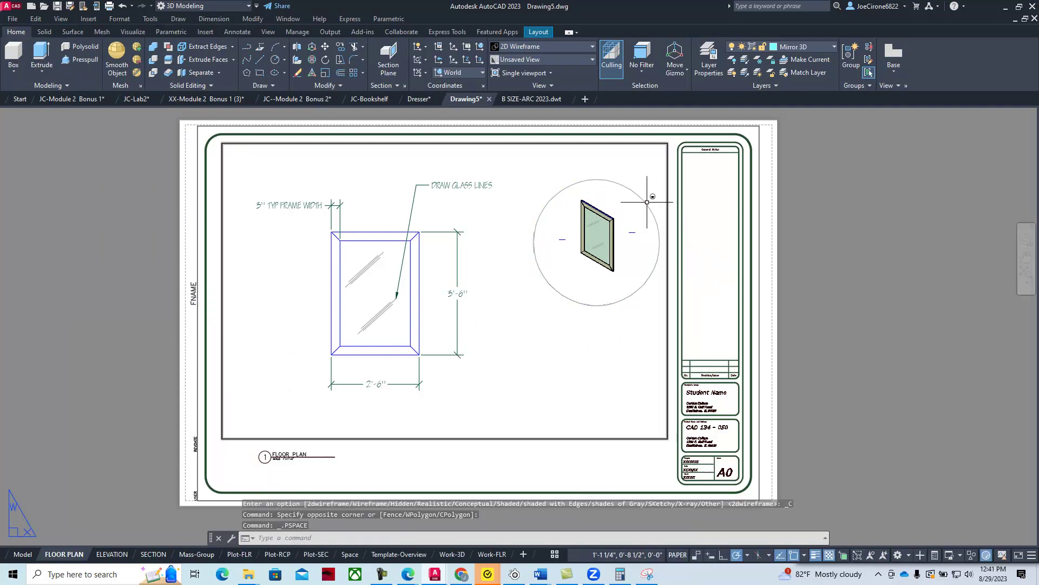
Enlarge the circular viewport and shift it toward the frame drawing so it fits inside the main viewport border
click(645, 202)
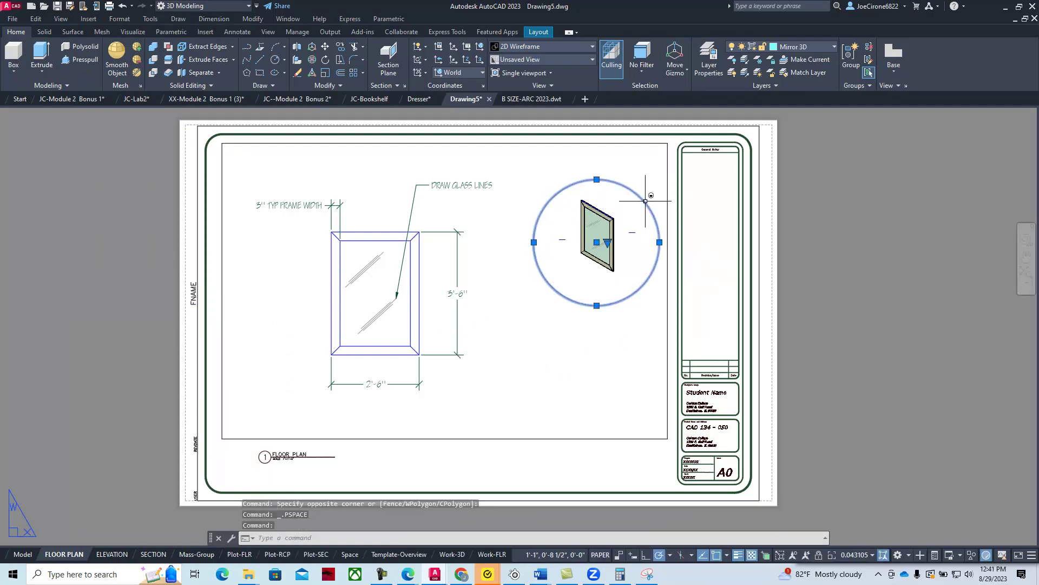
click(597, 180)
click(597, 154)
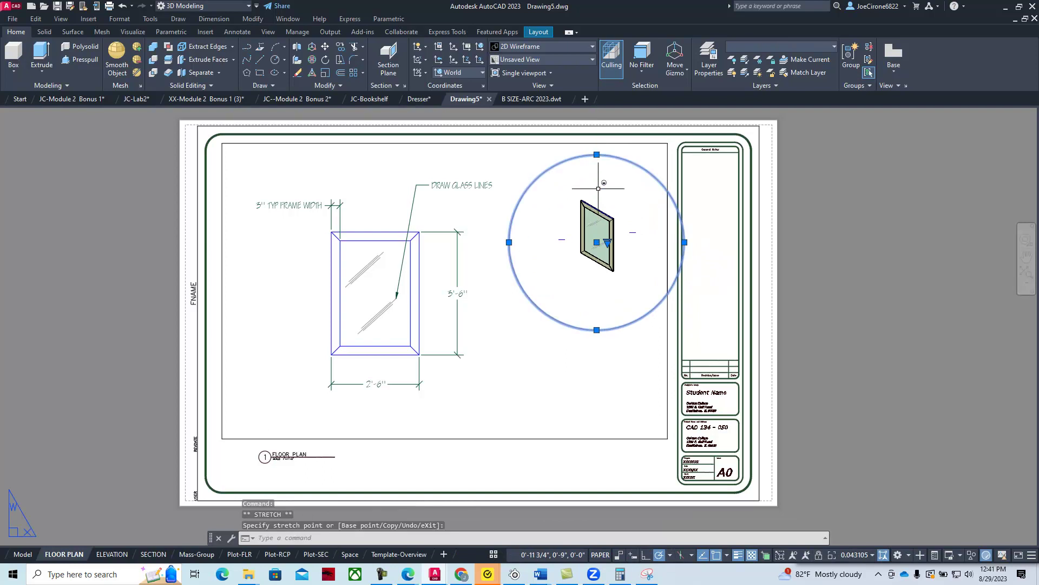
click(597, 242)
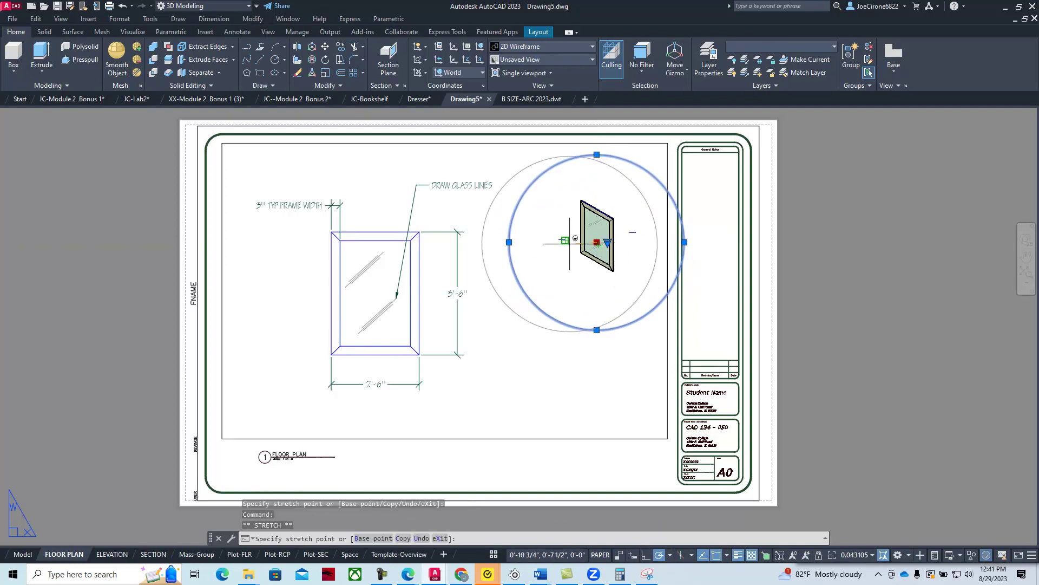
click(565, 240)
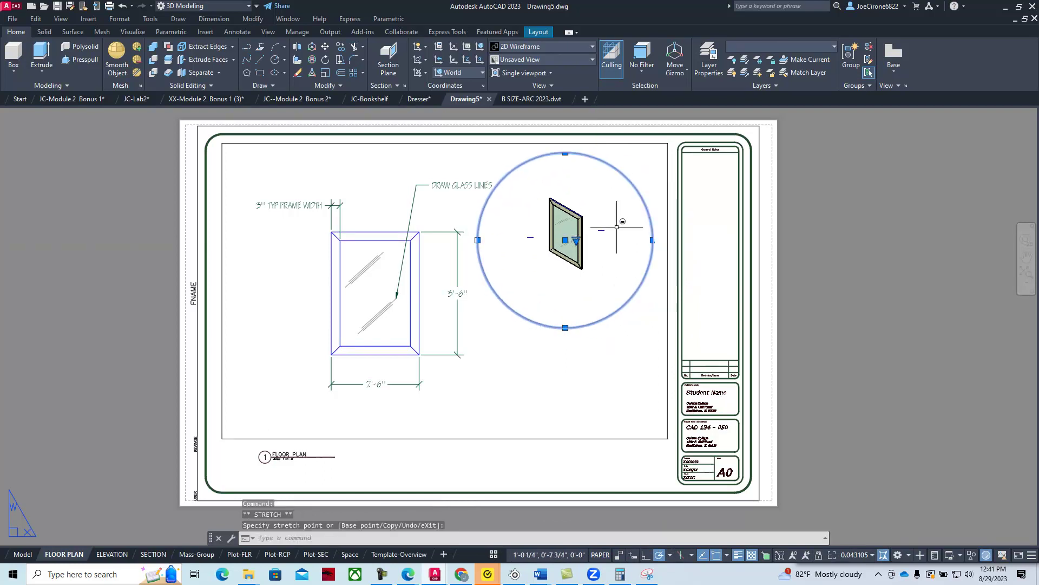
Enlarge and center the 3D mirror inside the circular viewport so it fills most of the circle, and return to paper space
key(Escape)
double_click(614, 207)
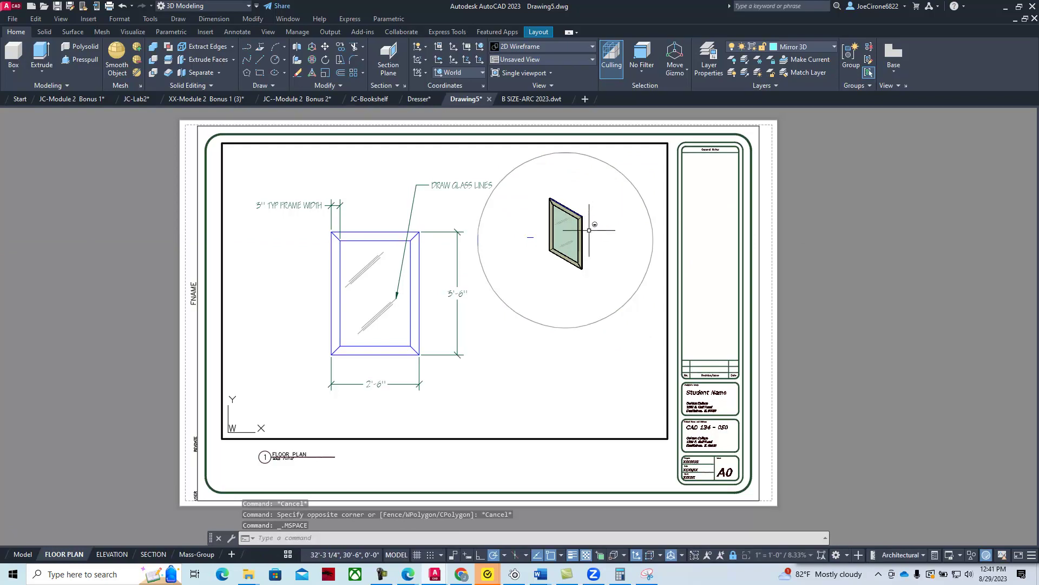
click(615, 220)
scroll(582, 223, up, 2)
shift+middle_drag(570, 218, 539, 225)
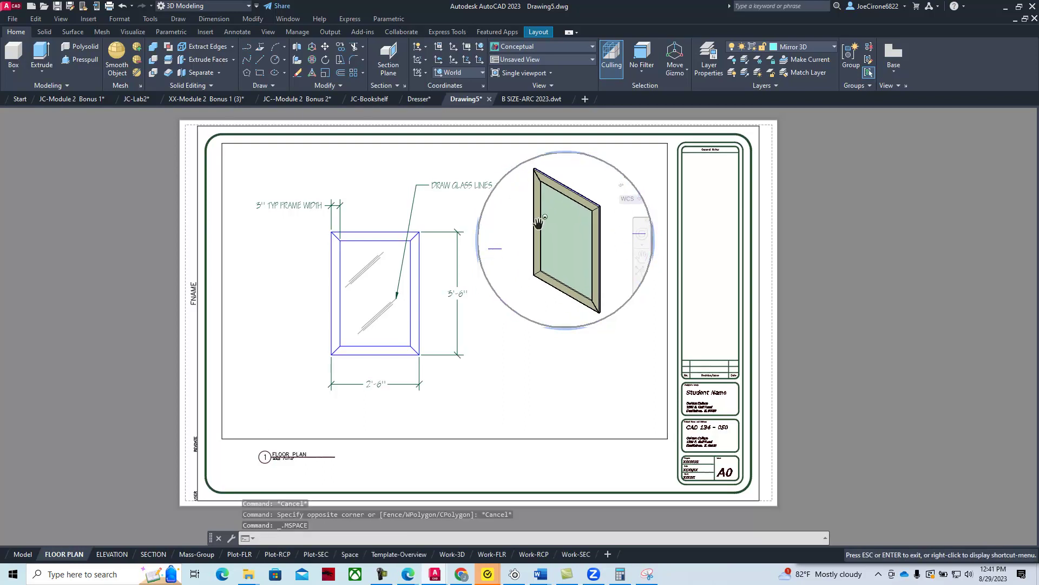
click(620, 365)
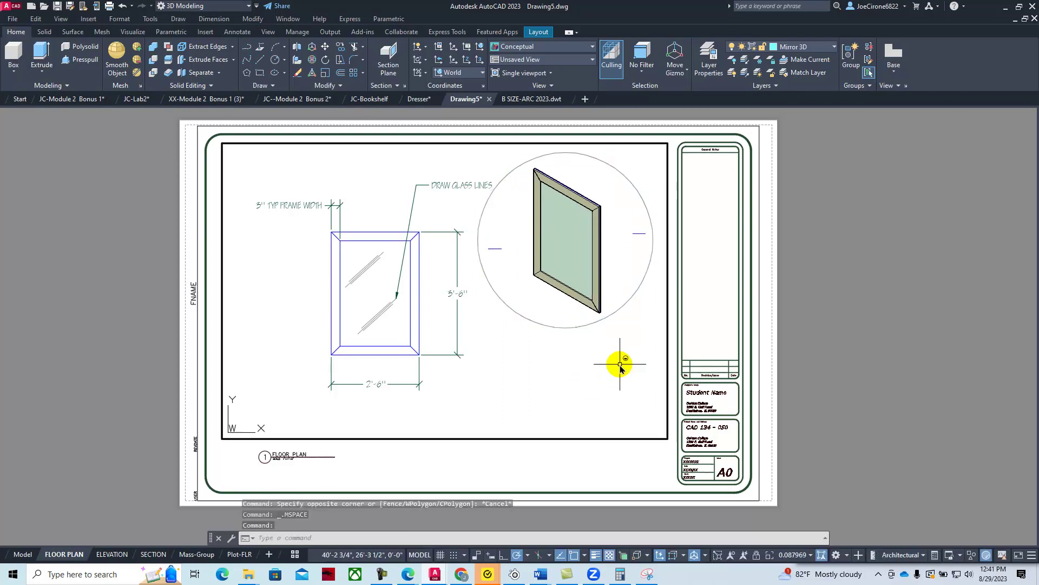
double_click(710, 283)
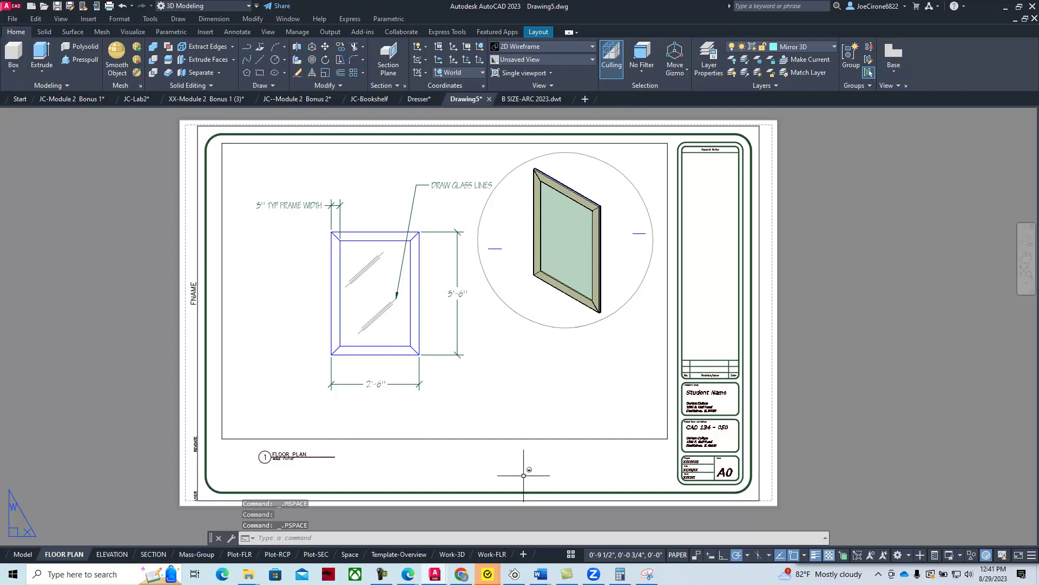
click(477, 478)
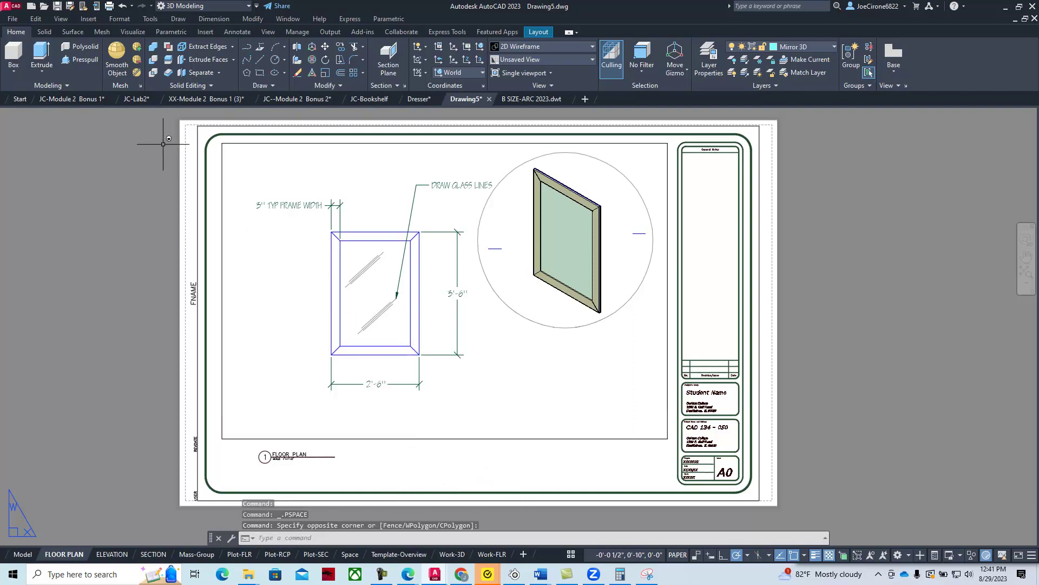
Save the drawing as JC-Lab2A in the Downloads folder, in AutoCAD 2018 Drawing format
click(11, 19)
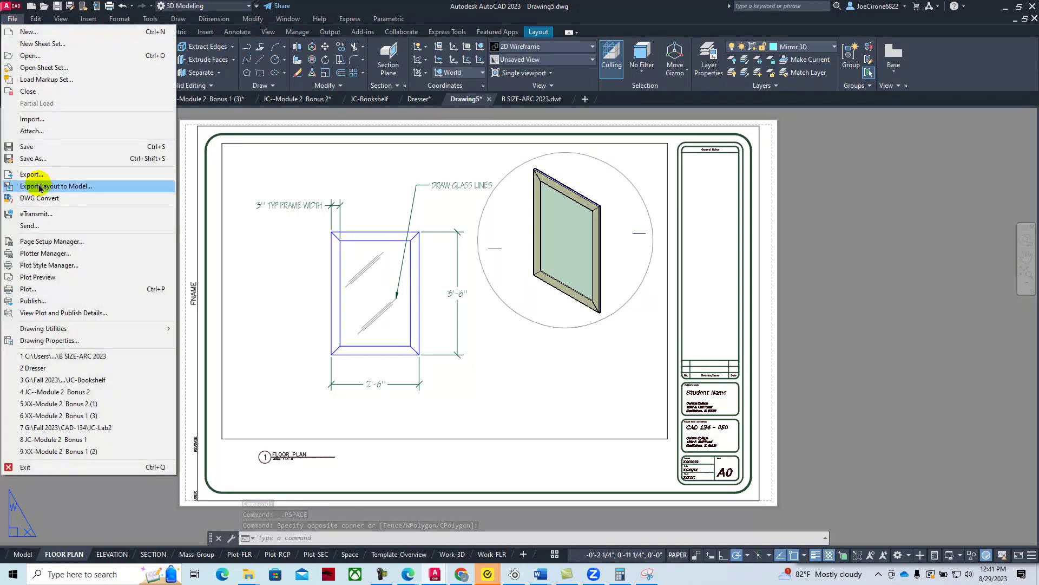
click(35, 158)
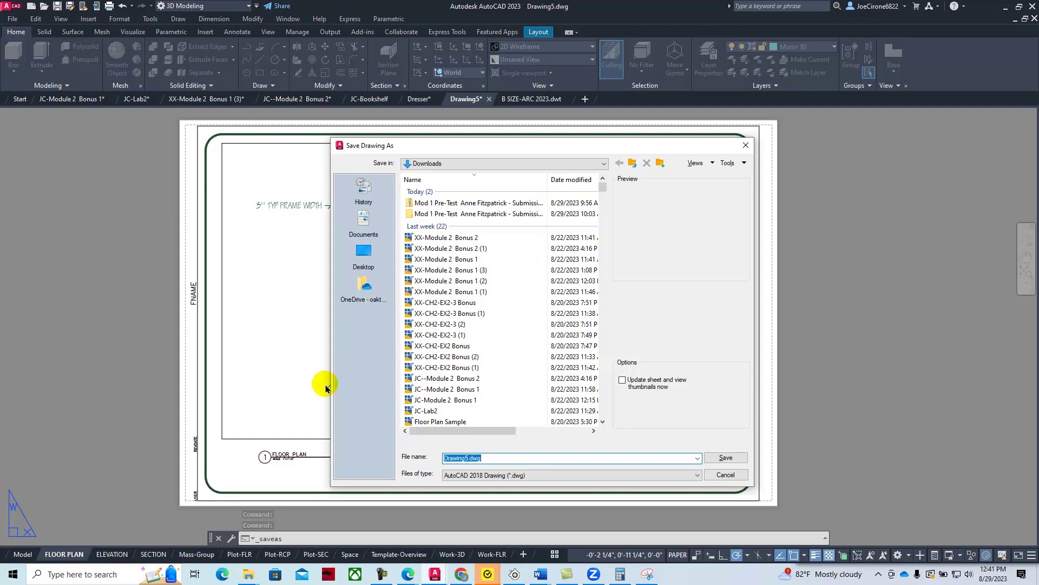
text(JC-Lab)
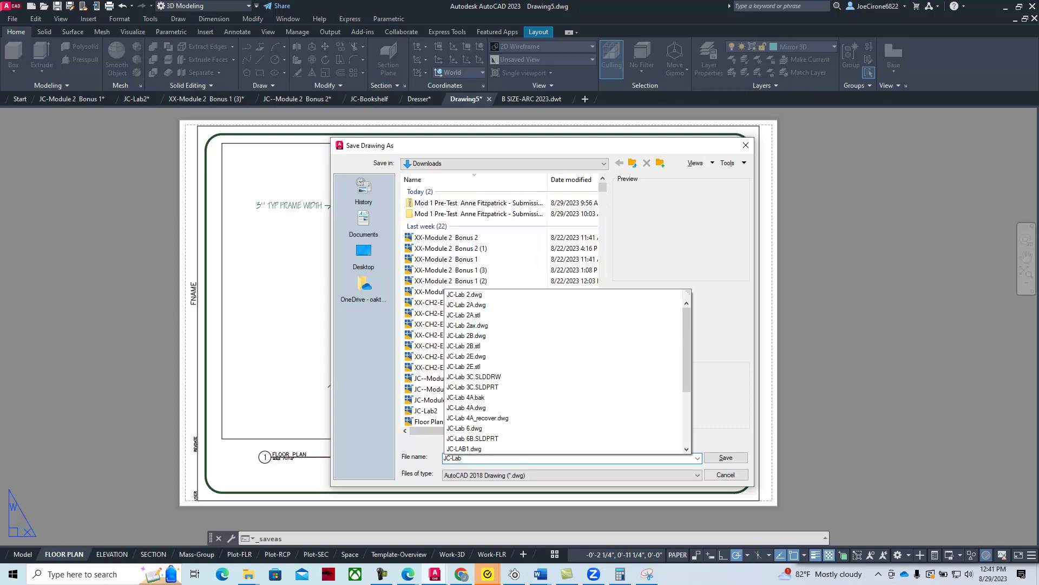
text(2A)
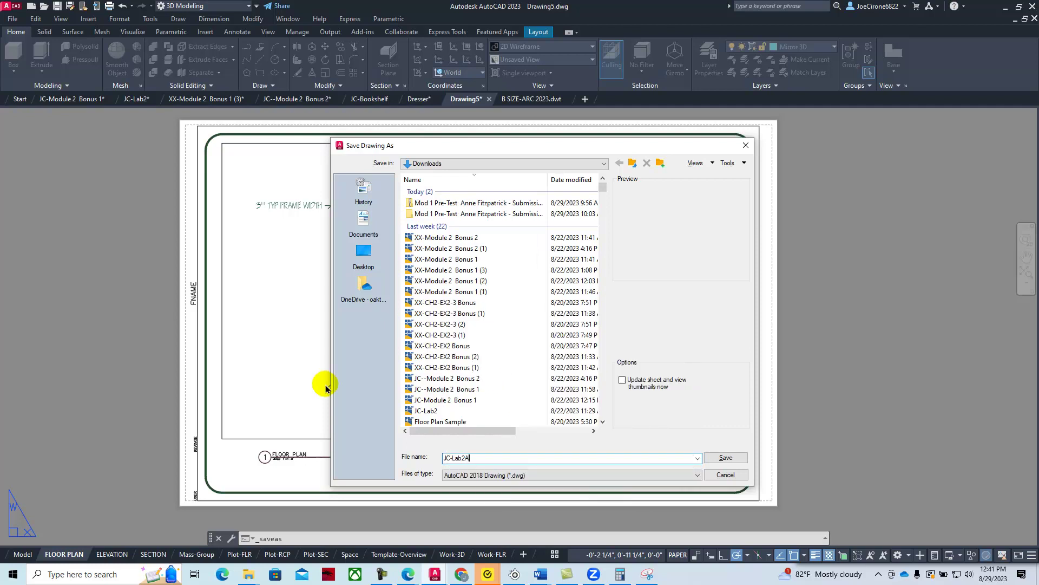
click(730, 462)
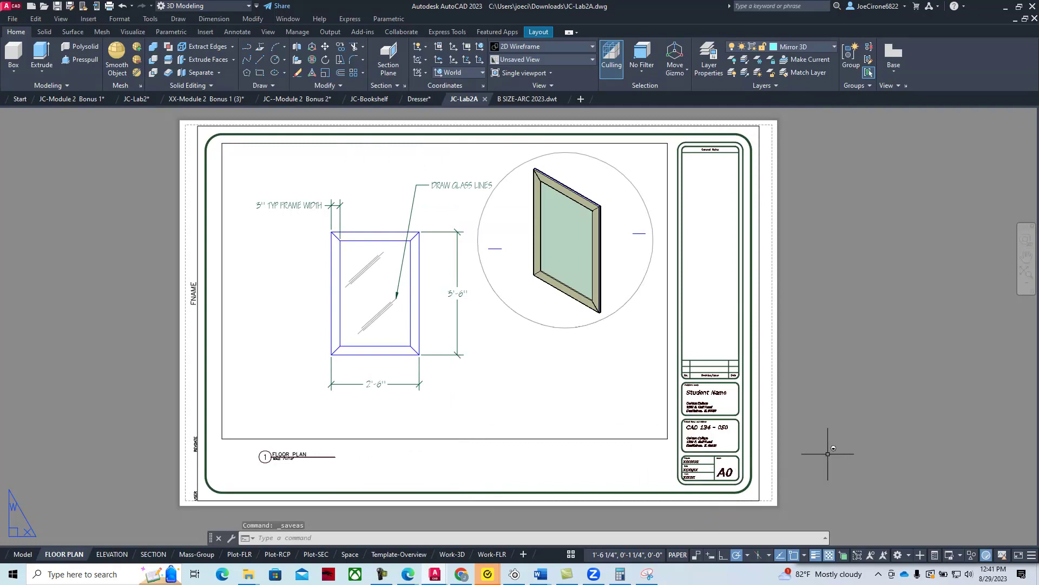